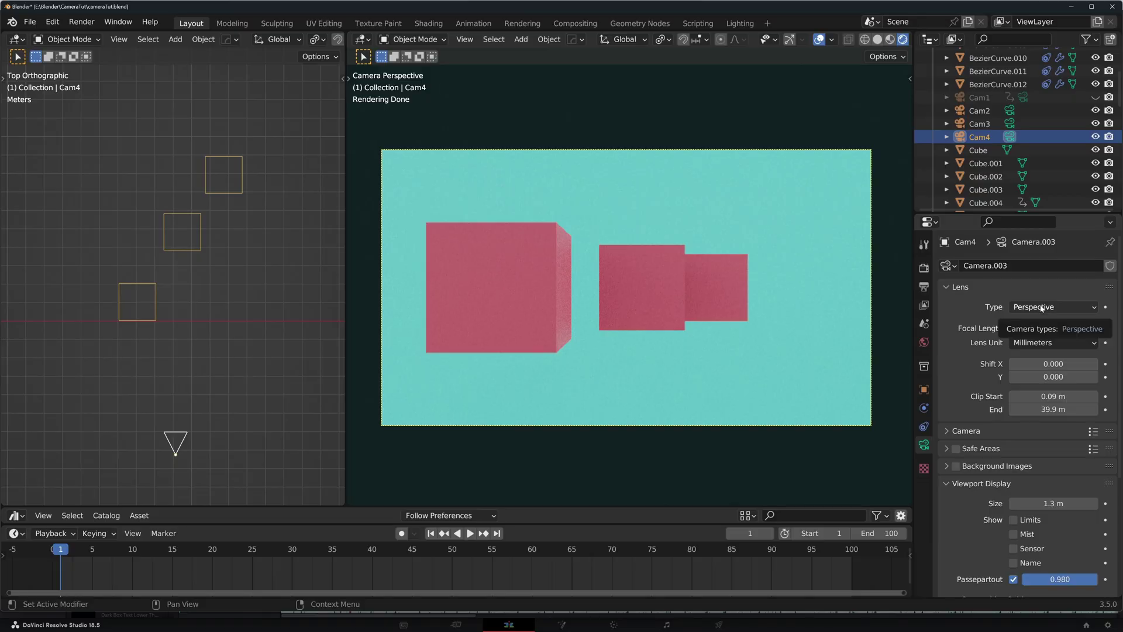
- Try Orthographic and Panoramic lens types on Cam4, then undo back to Perspective
left_click(1042, 307)
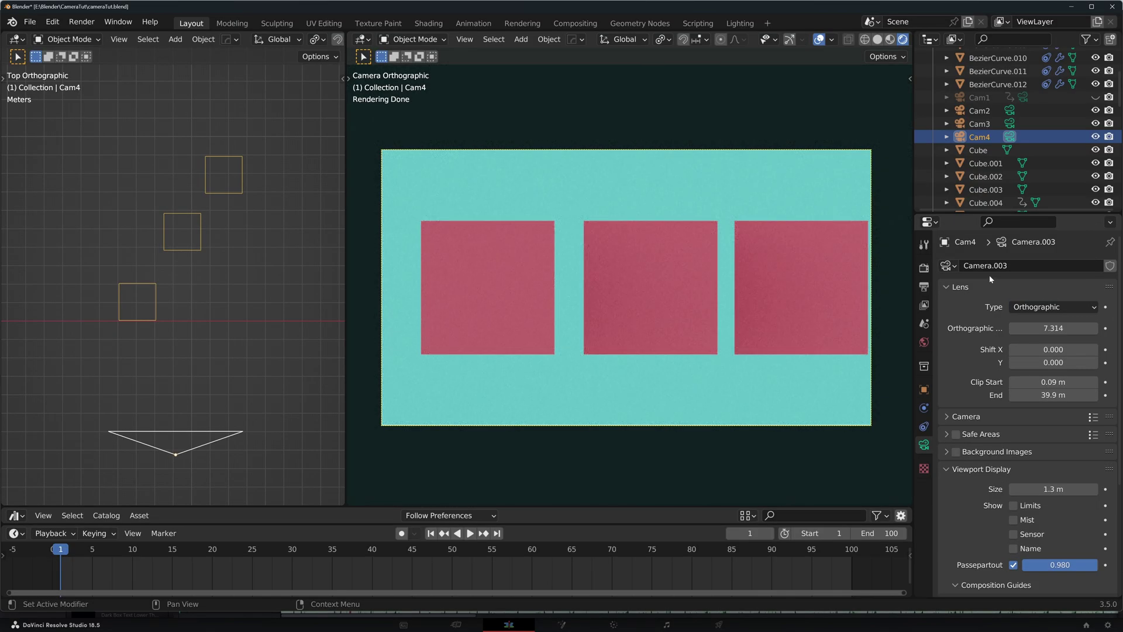
left_click(1035, 307)
left_click(1031, 340)
key("ctrl+z")
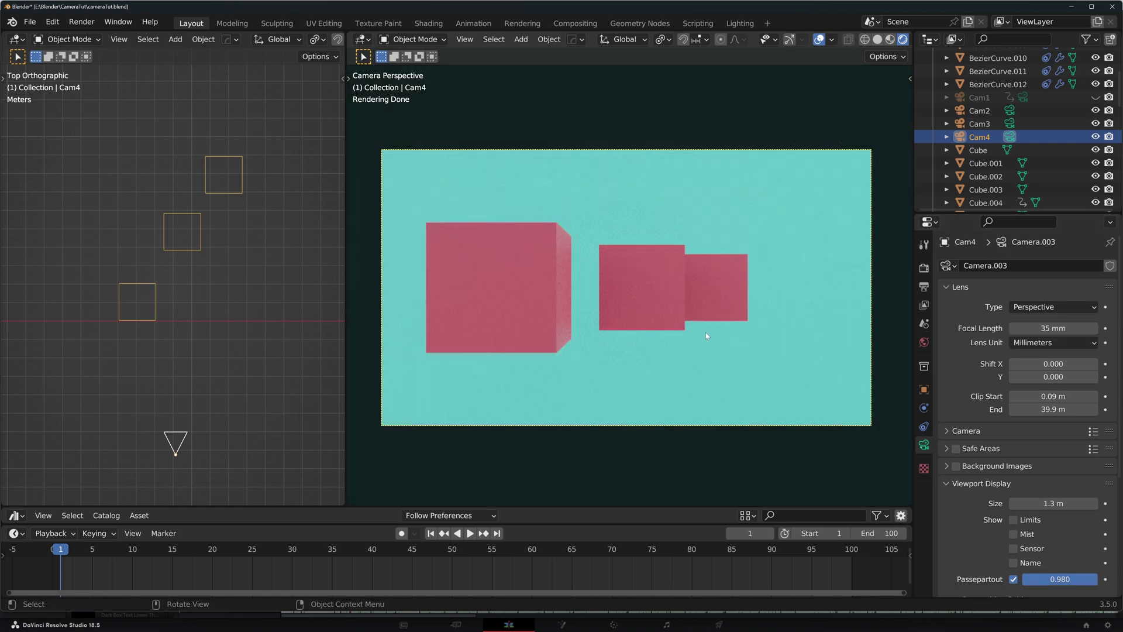
- Grab the small rightmost cube, cancel the move, and make Cam4 active again
left_click(224, 175)
key("g")
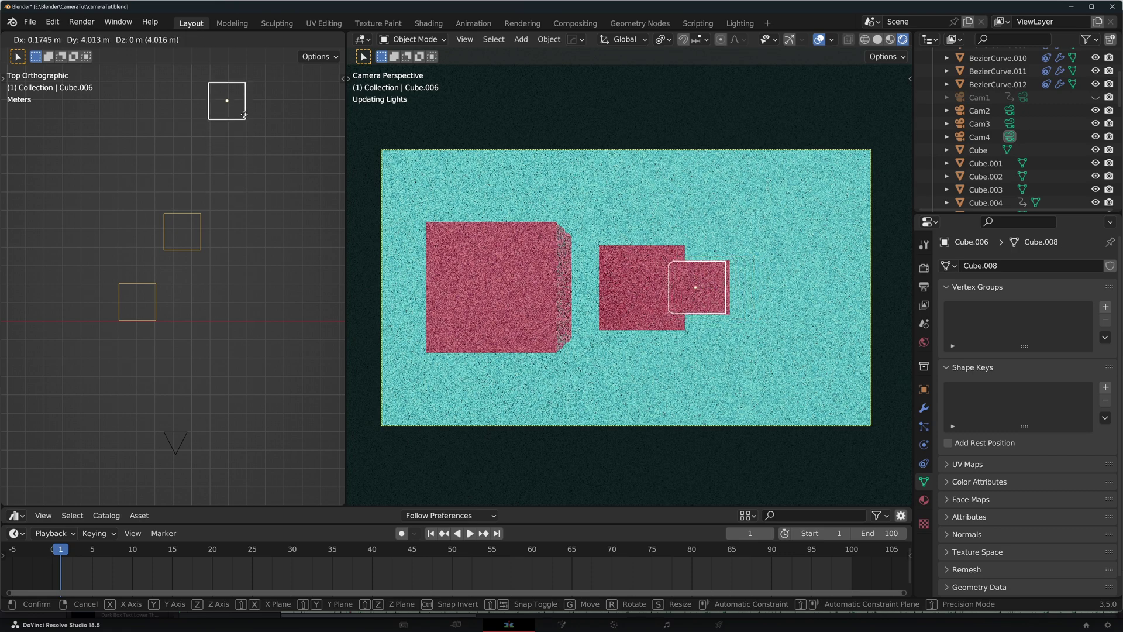
key("Escape")
key("ctrl+z")
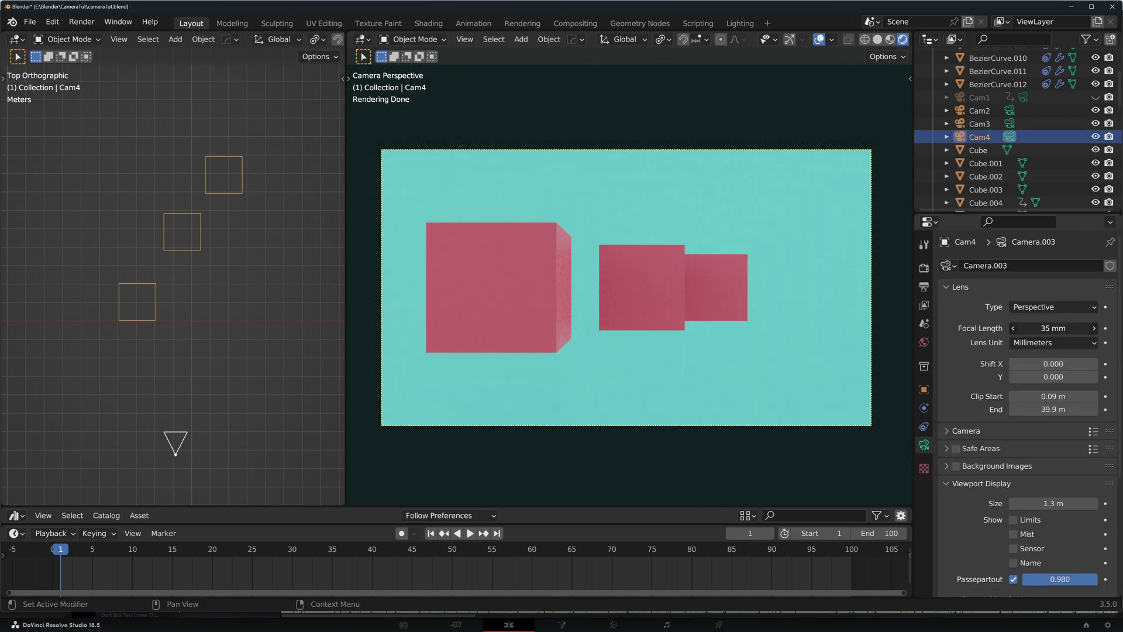
- Set Cam4's focal length to 50 mm
mouse_move(1053, 328)
left_mouse_down()
mouse_move(1092, 328)
mouse_move(1043, 327)
left_mouse_up()
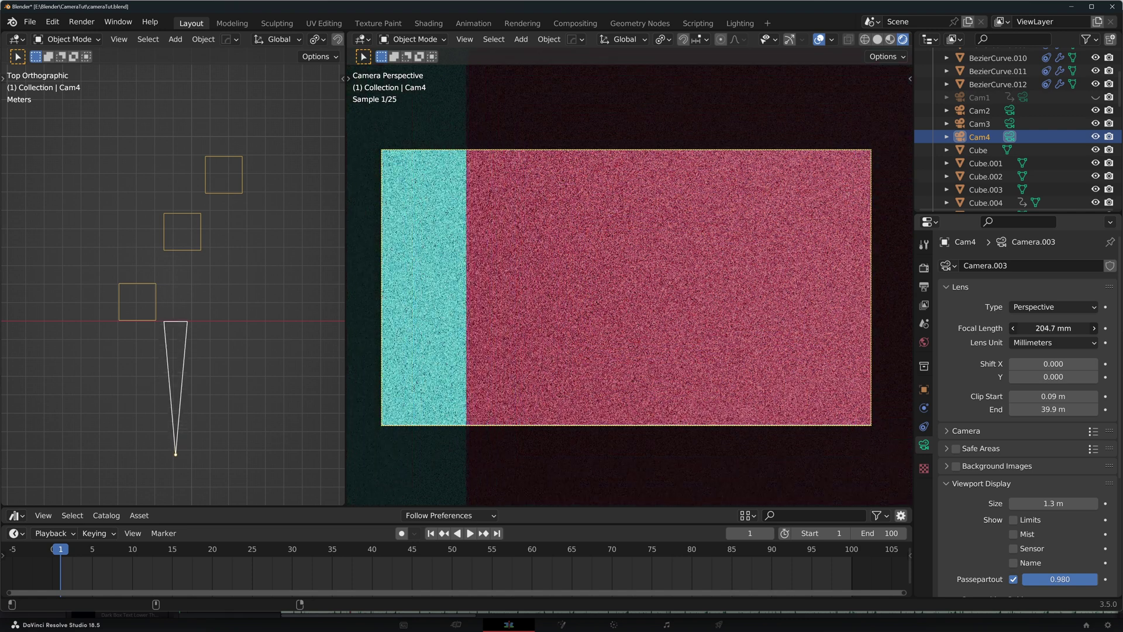
left_click(1042, 328)
type("50")
key("Return")
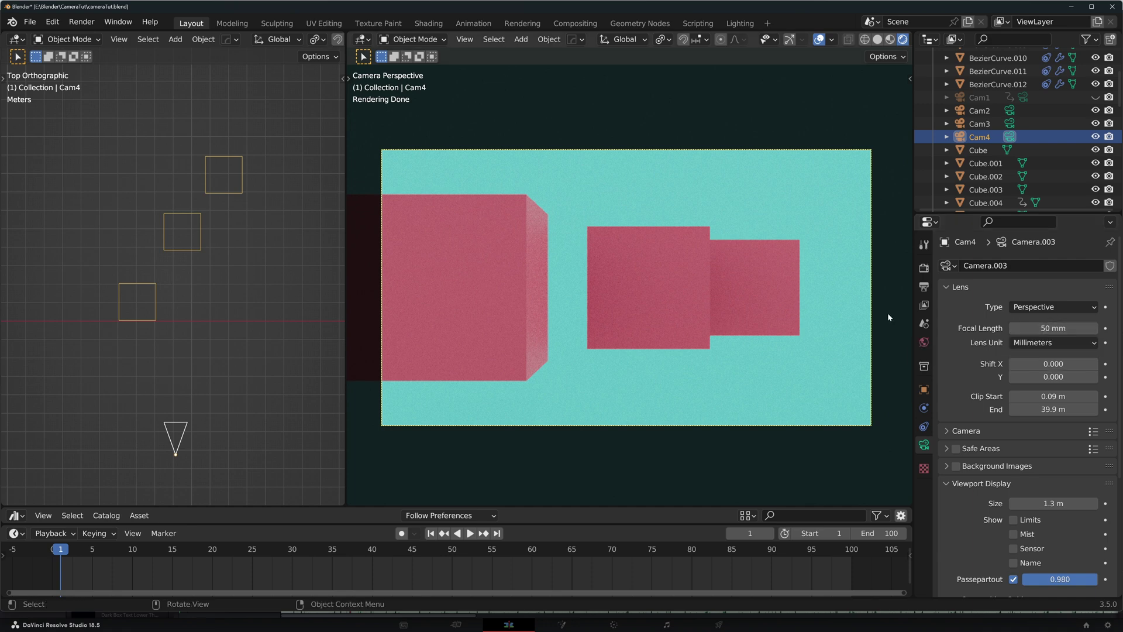
- Switch Cam4's lens to Orthographic and slightly adjust its Orthographic Scale
left_click(1053, 307)
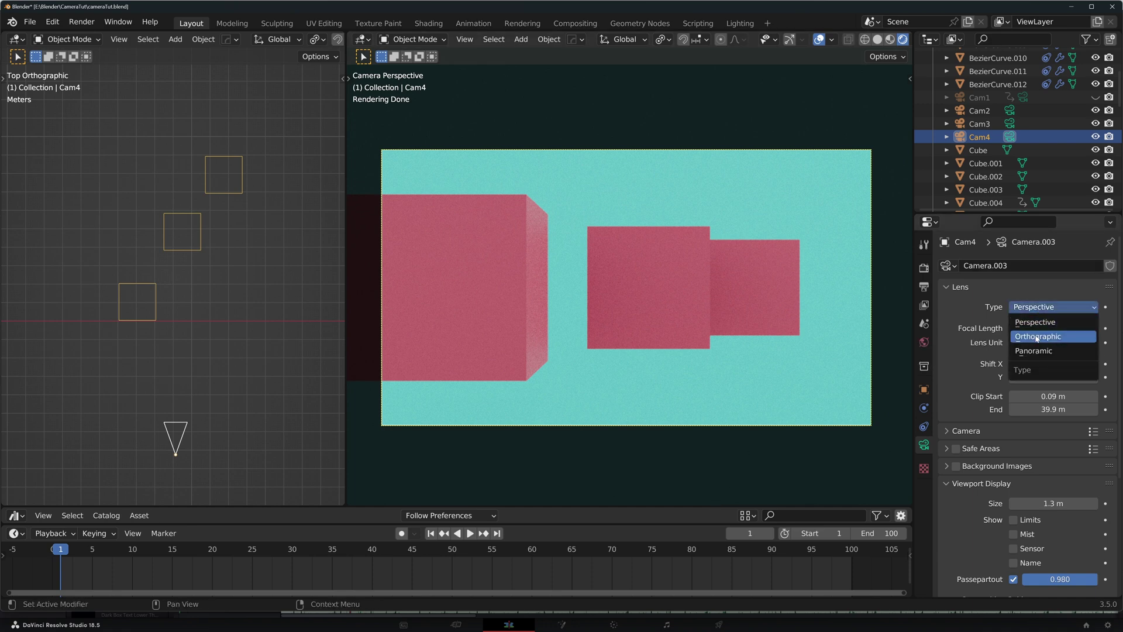
left_click(1040, 338)
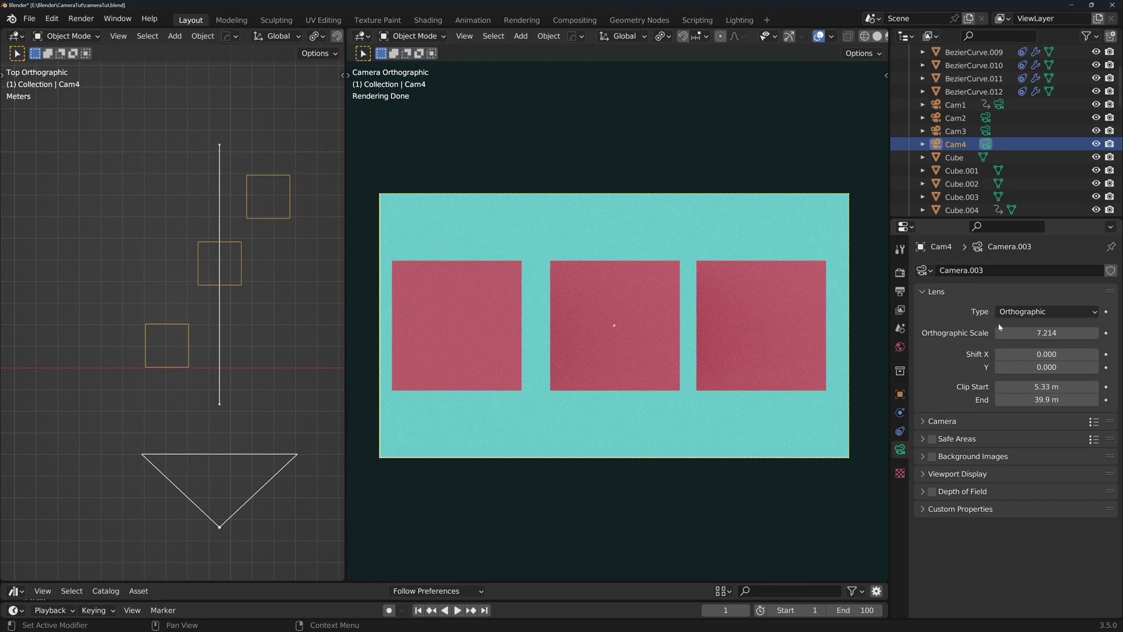
mouse_move(999, 332)
left_mouse_down()
mouse_move(988, 333)
mouse_move(1096, 332)
left_mouse_up()
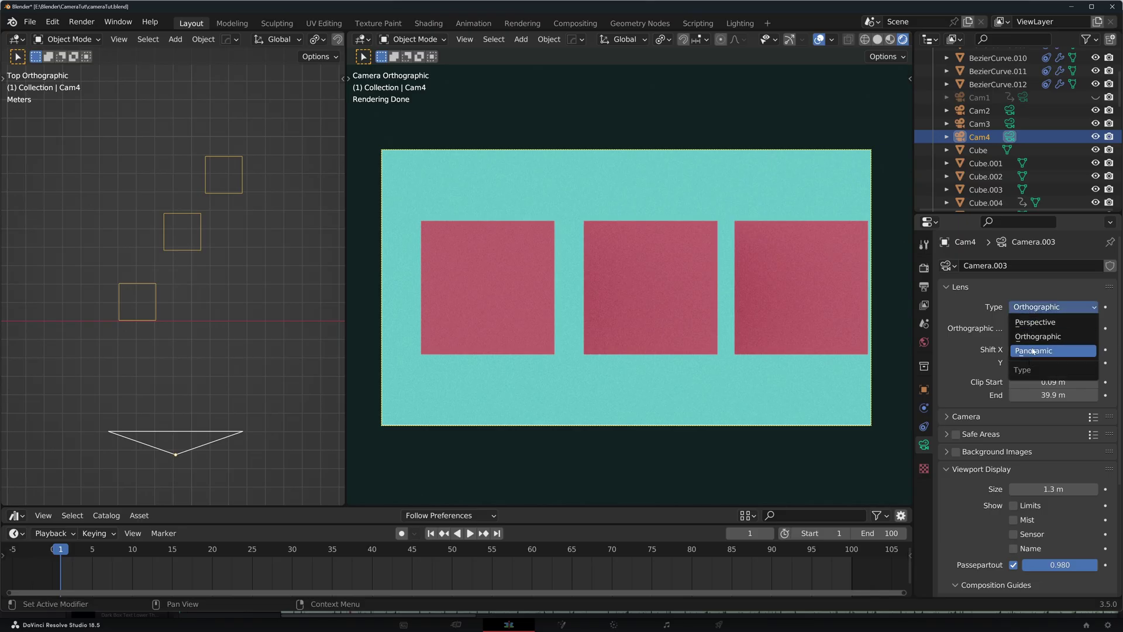
- Make Cam4 Panoramic and cycle through fisheye and Mirror Ball types, ending on Fisheye Lens Polynomial
left_click(1031, 348)
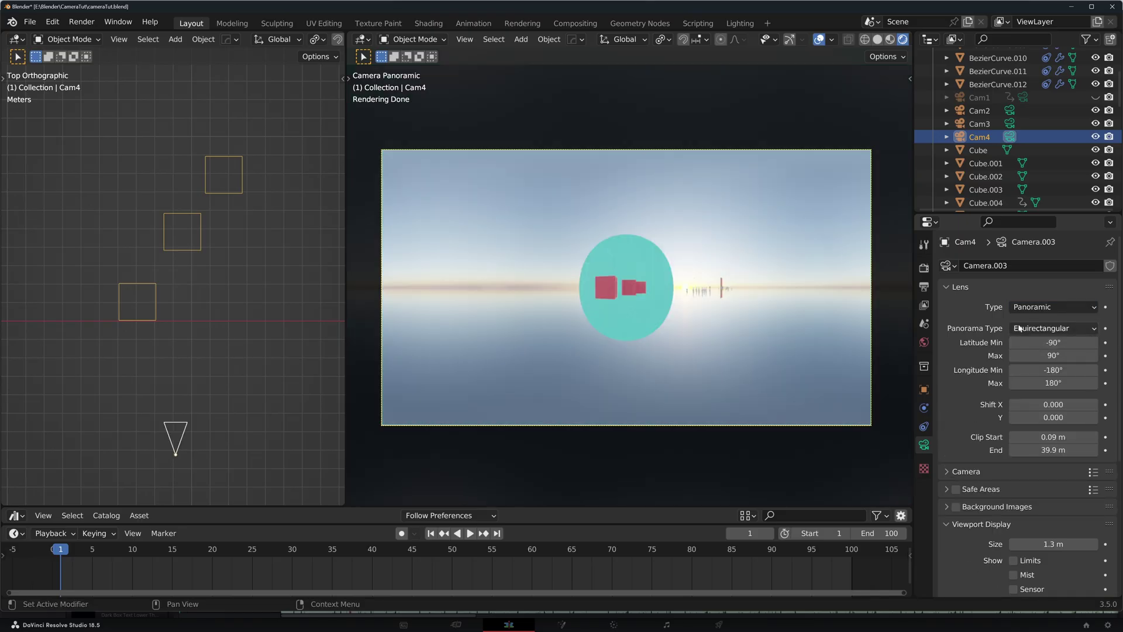
left_click(1044, 328)
left_click(1035, 412)
left_click(1045, 327)
left_click(1018, 376)
left_click(1053, 327)
left_click(1045, 413)
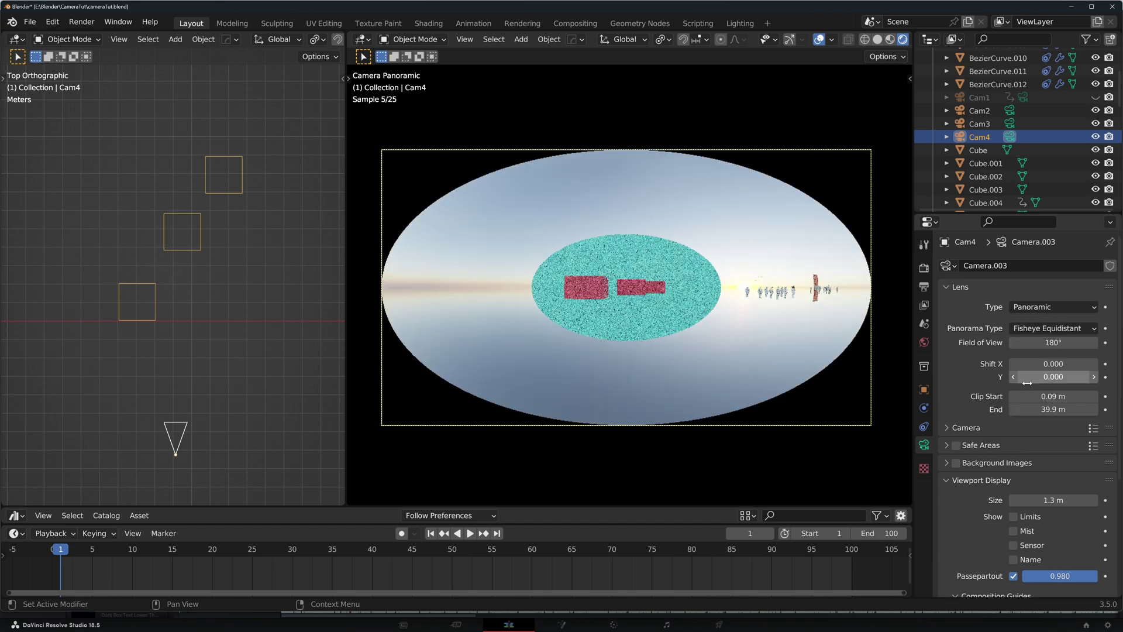
left_click(1053, 327)
left_click(1044, 396)
left_click(1053, 328)
left_click(1026, 414)
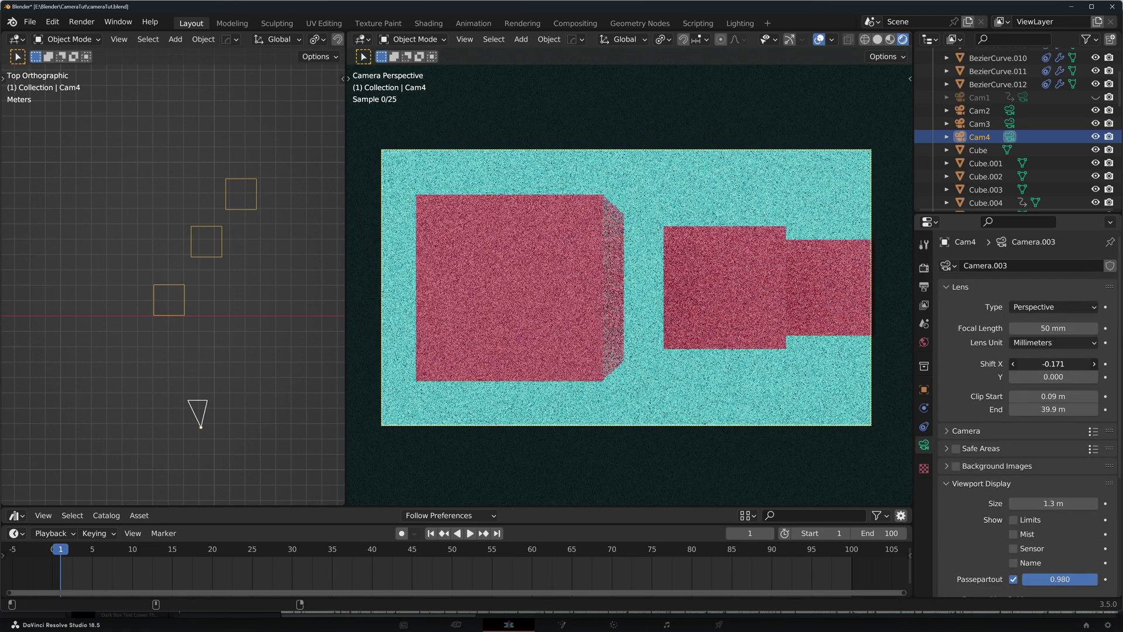
- Test Shift X and reset it to zero, compare with moving the camera, then set Clip End to 11 m
mouse_move(1053, 363)
left_mouse_down()
mouse_move(1097, 364)
mouse_move(1018, 363)
left_mouse_up()
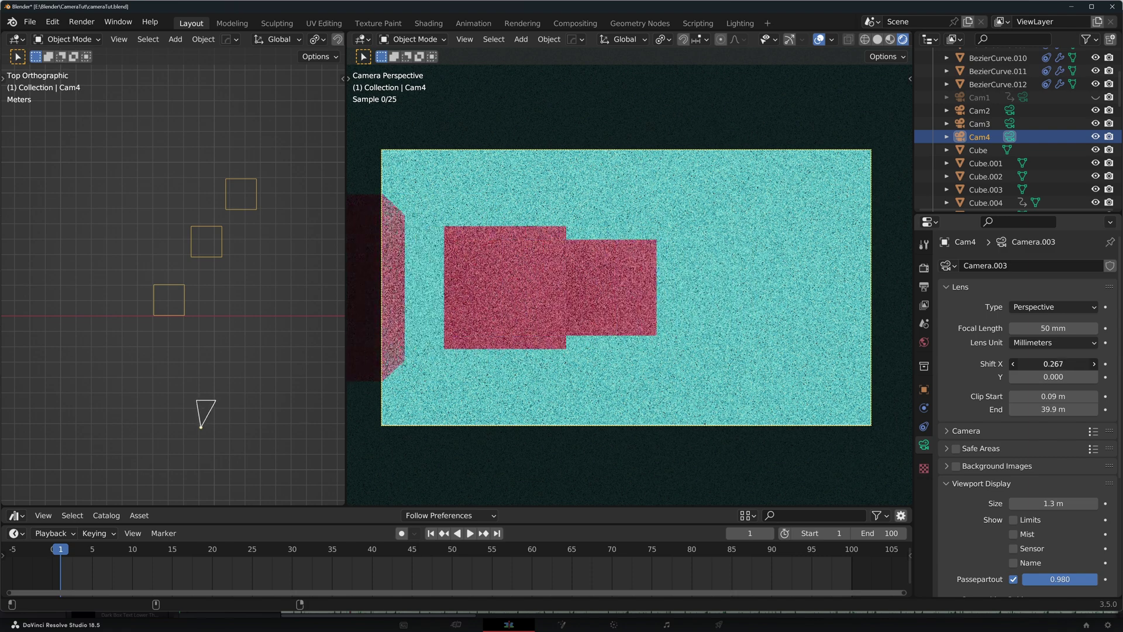
key("BackSpace")
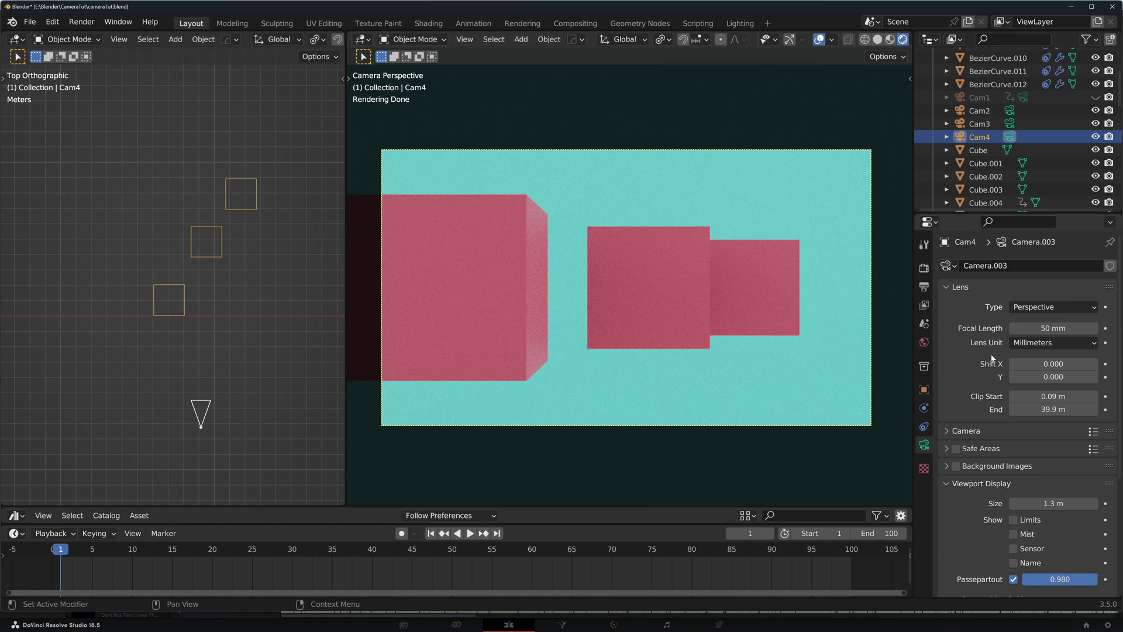
left_click_drag(1053, 364, 1018, 363)
key("BackSpace")
key("g")
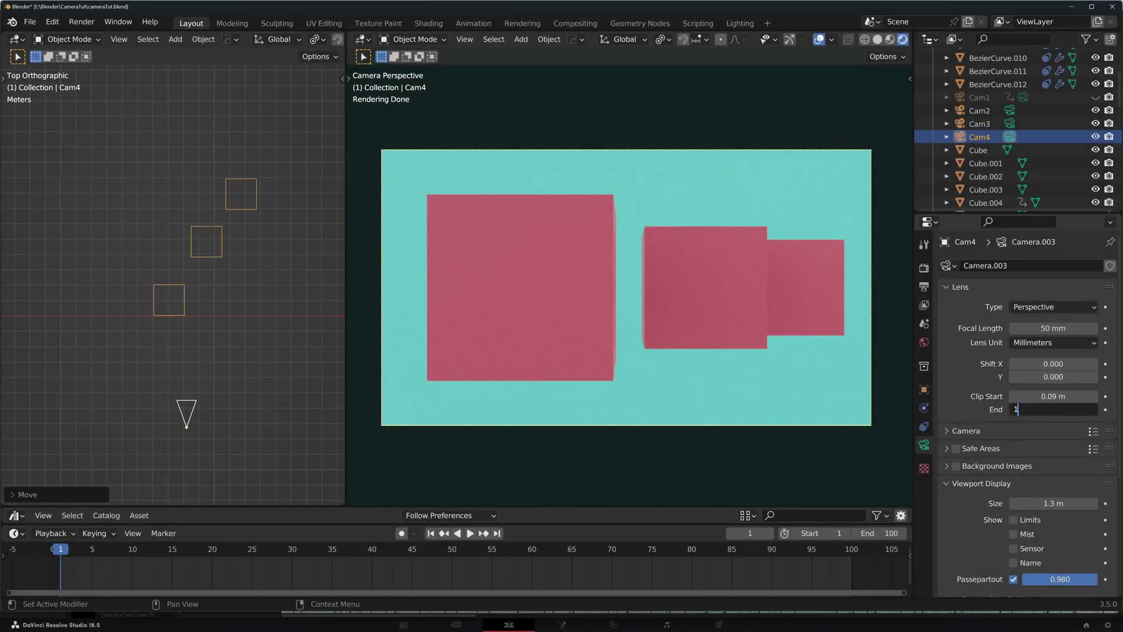
mouse_move(1054, 409)
left_mouse_down()
mouse_move(1018, 409)
mouse_move(1070, 409)
left_mouse_up()
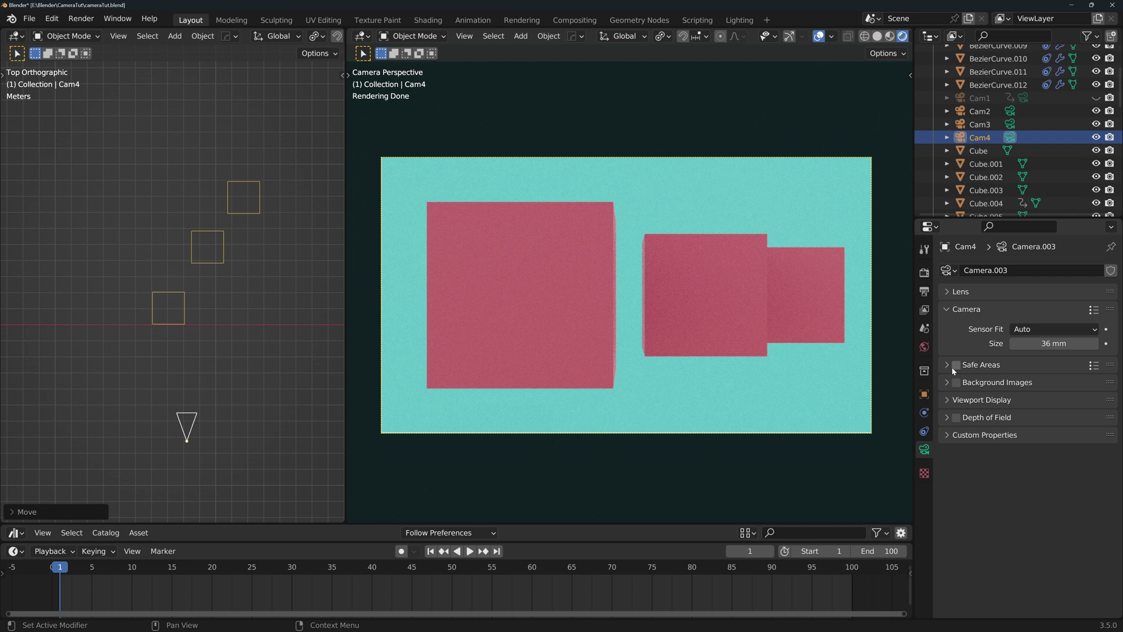
- Set Sensor Fit to Vertical and adjust Output Resolution X and Y
left_click(1055, 328)
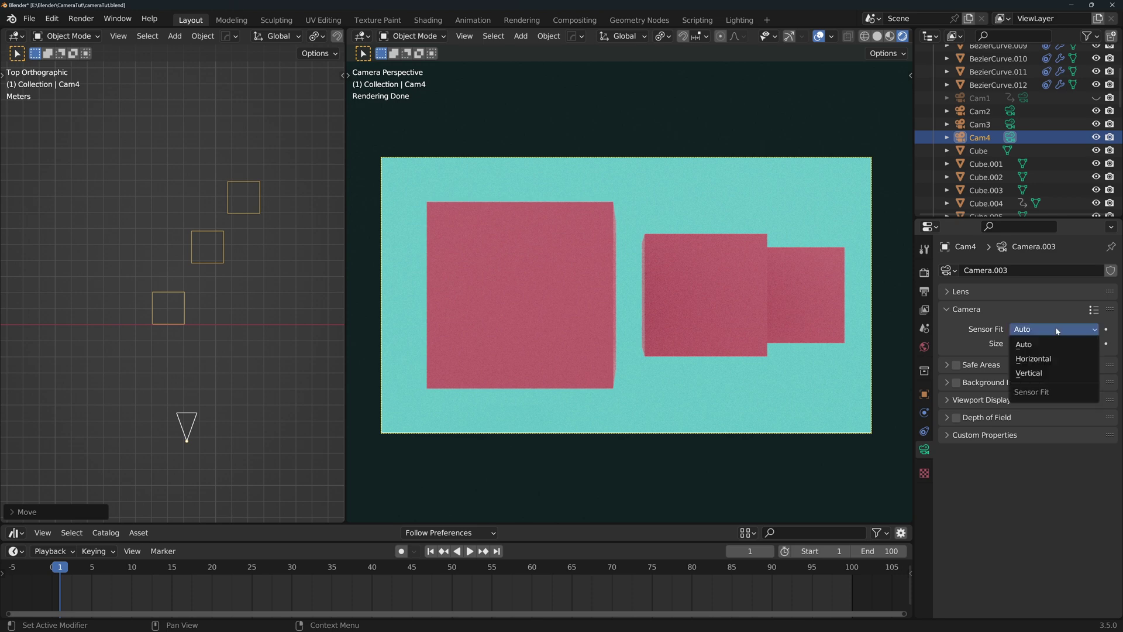
left_click(1041, 370)
left_click(924, 291)
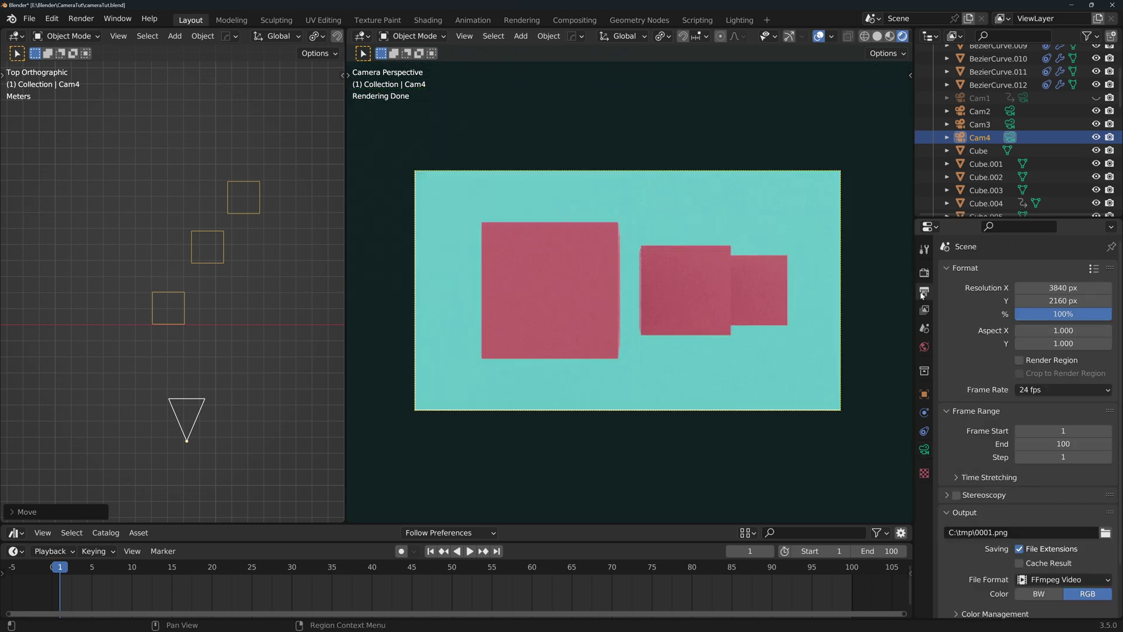
mouse_move(1062, 287)
left_mouse_down()
mouse_move(1089, 288)
mouse_move(1035, 286)
mouse_move(1046, 300)
mouse_move(1088, 301)
left_mouse_up()
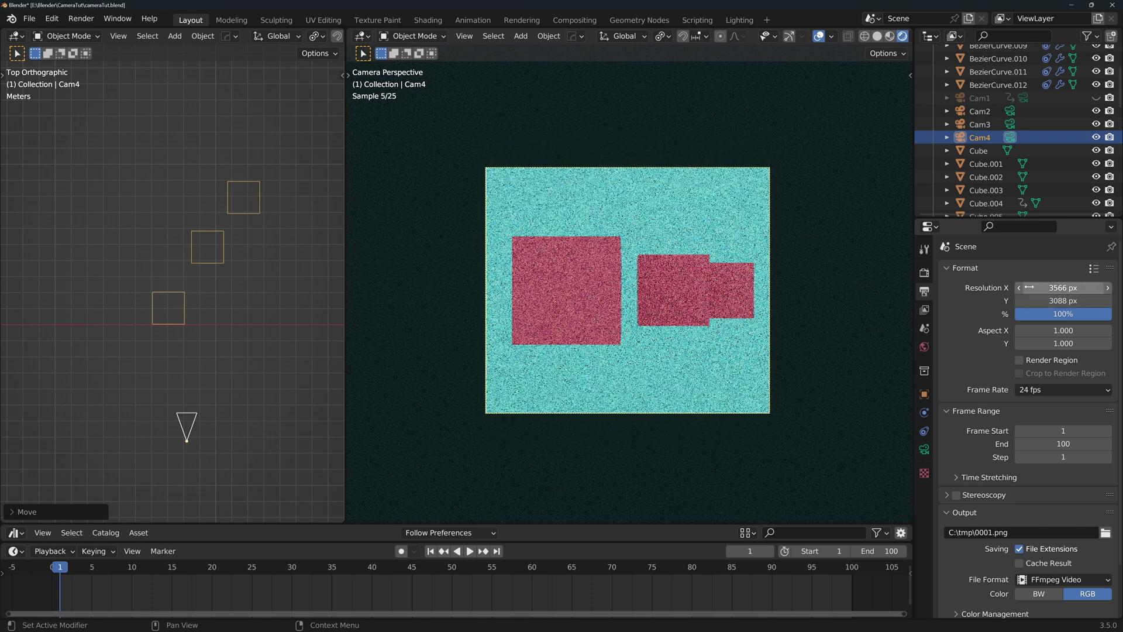
left_click_drag(1062, 300, 1045, 301)
left_click(924, 449)
- Return Sensor Fit to Auto and compare narrower and wider horizontal output resolutions
left_click(1055, 328)
left_click(924, 290)
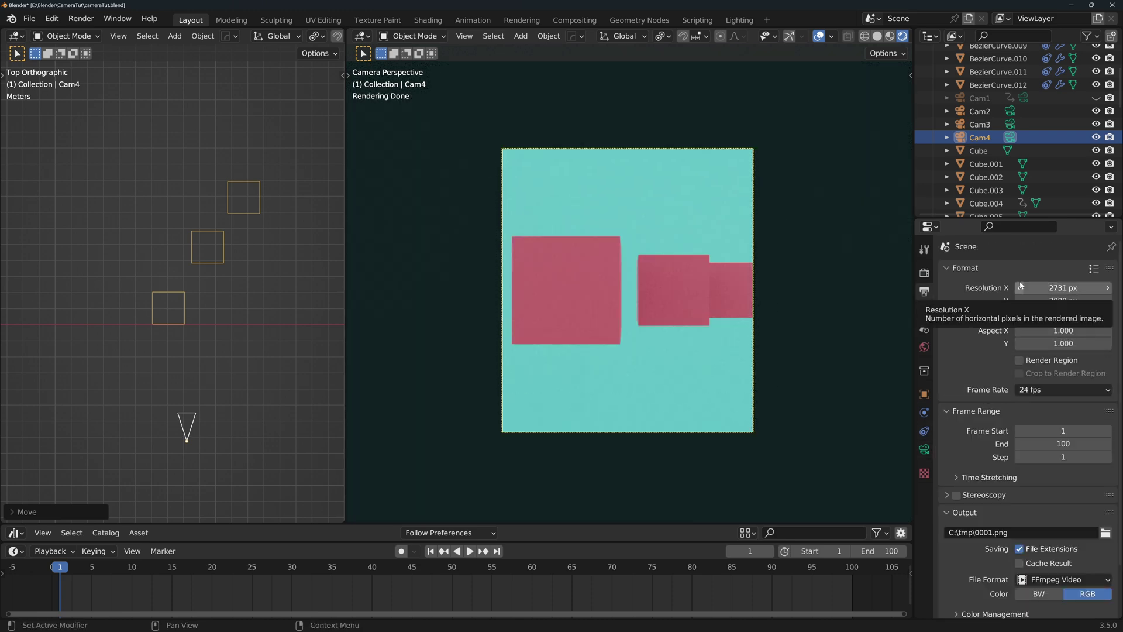
mouse_move(1020, 287)
left_mouse_down()
mouse_move(1000, 287)
mouse_move(1075, 300)
left_mouse_up()
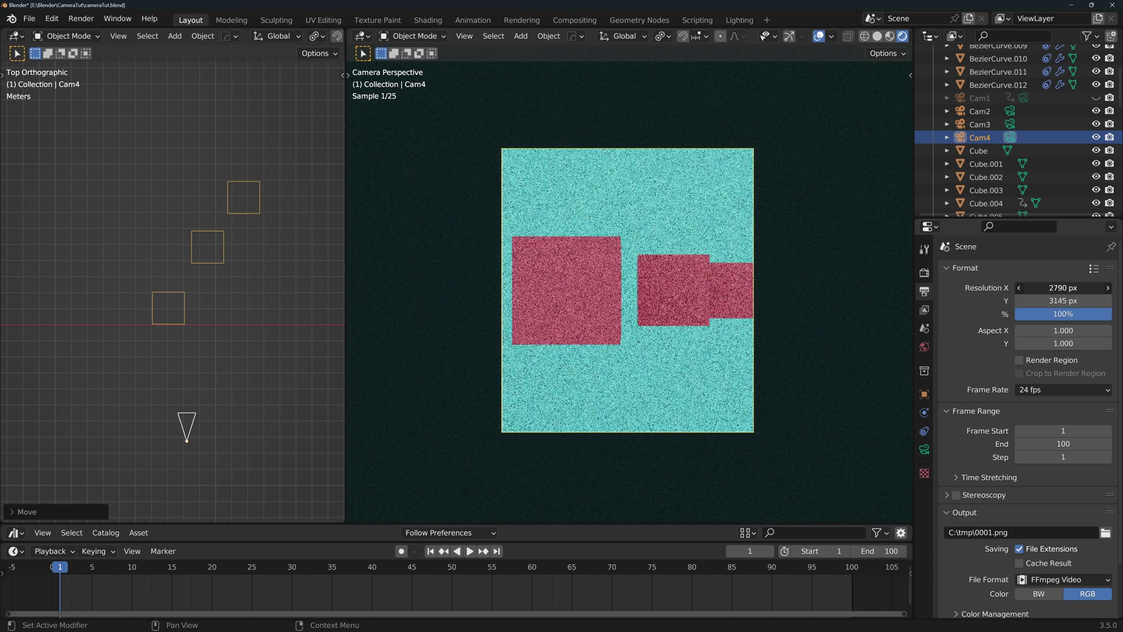
left_click_drag(1053, 286, 1106, 287)
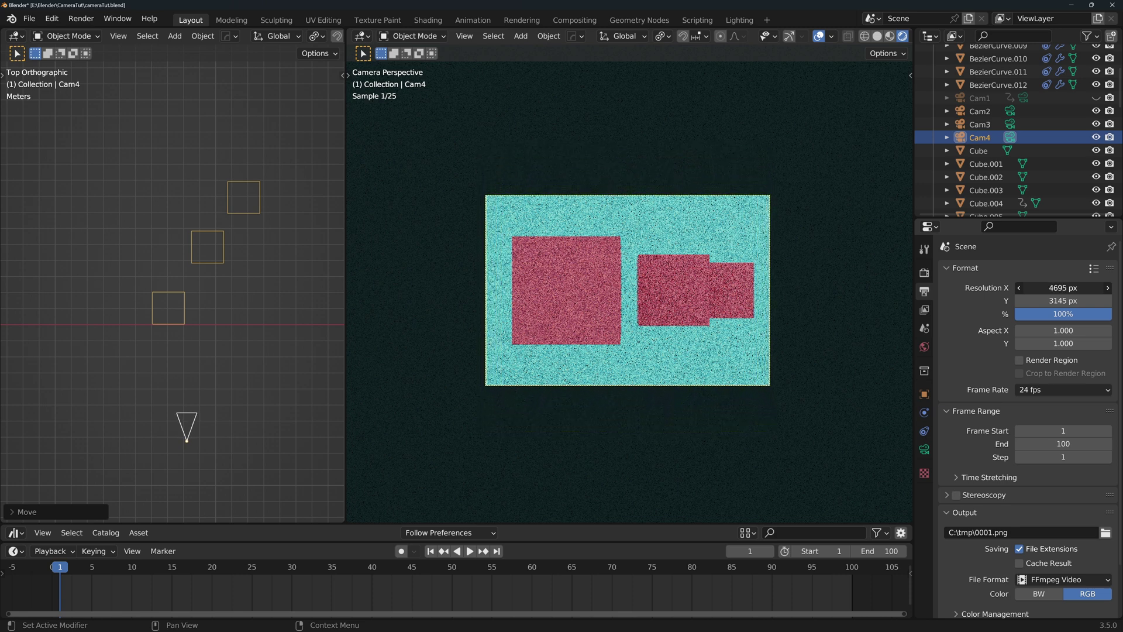
left_click(924, 449)
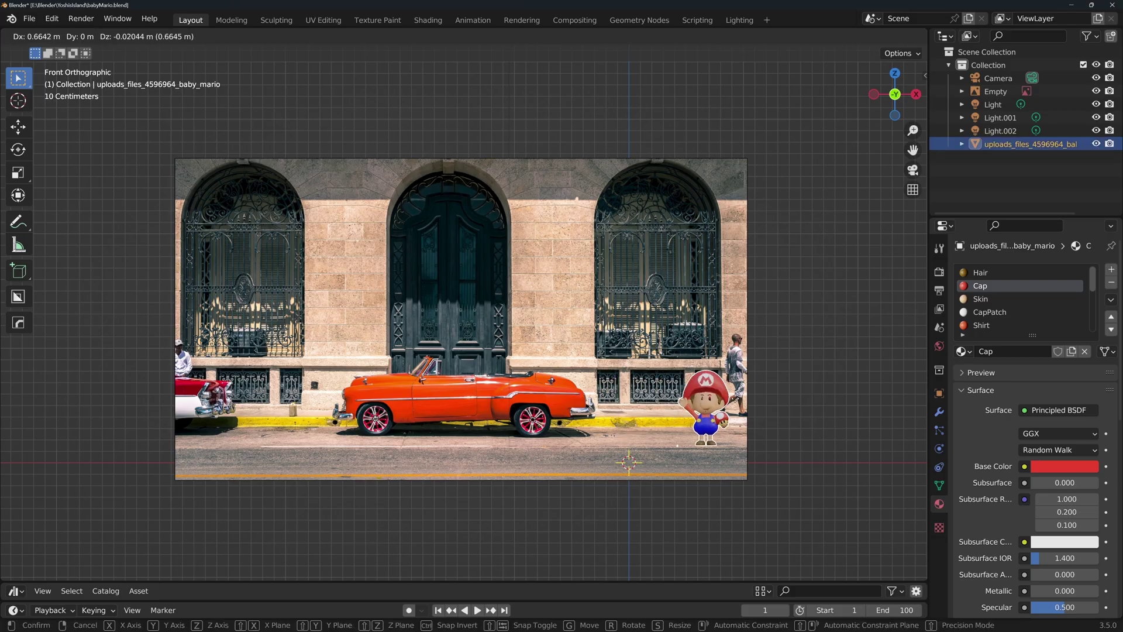
- Move Baby Mario up off the street photo, then enable Safe Areas on Cam4
mouse_move(640, 399)
left_mouse_down()
mouse_move(837, 405)
mouse_move(619, 371)
left_mouse_up()
scroll(622, 367, "up", 1)
scroll(622, 367, "up", 1)
middle_click_drag(621, 367, 648, 375, "shift")
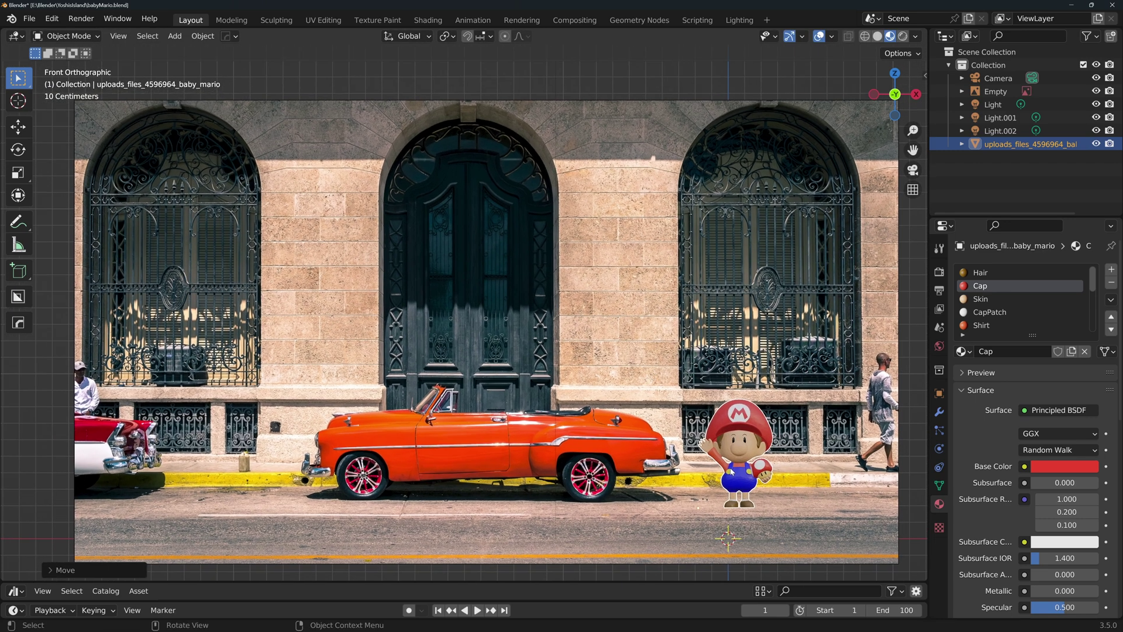
key("g")
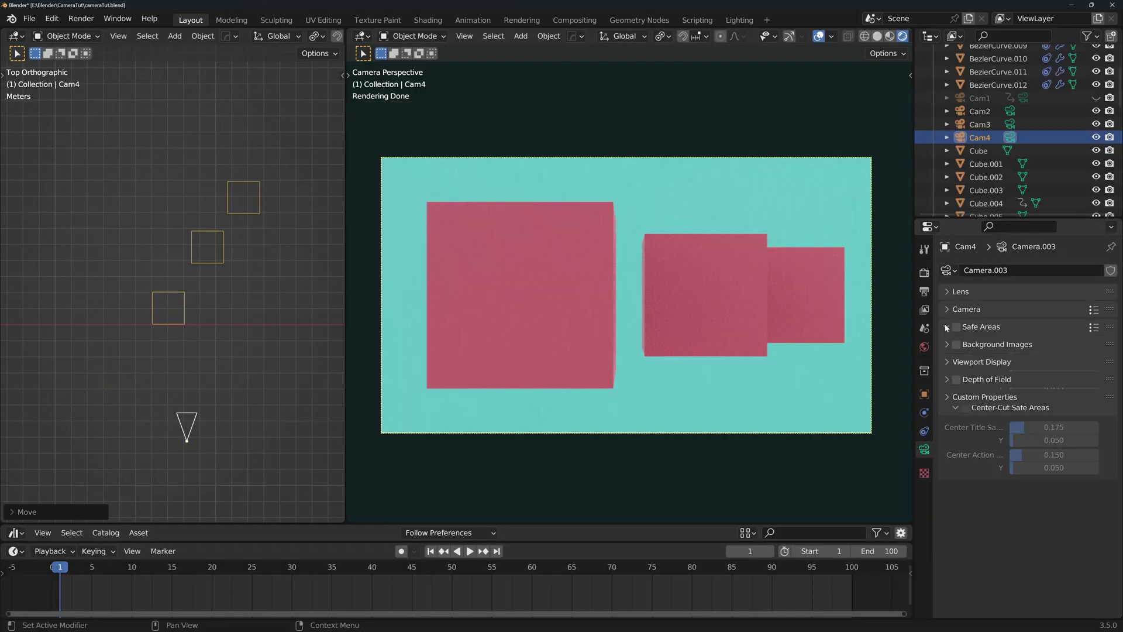
left_click(980, 327)
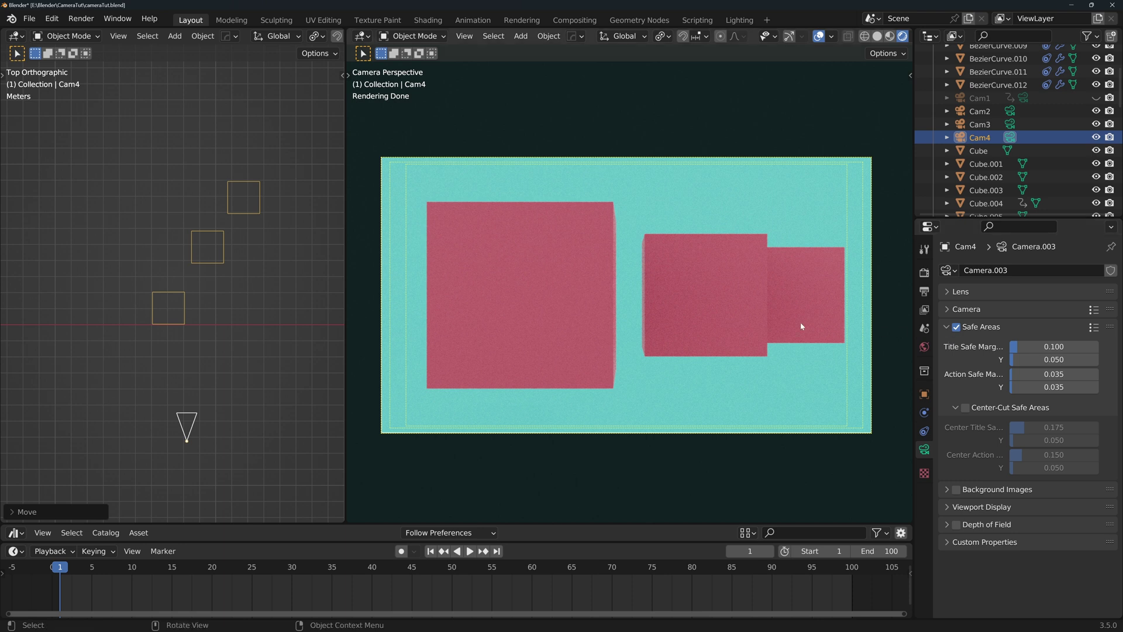
- Apply the 16:9 safe-area preset with center-cut on: title 0.194×0.191, action 0.230×0.350
left_click(1093, 330)
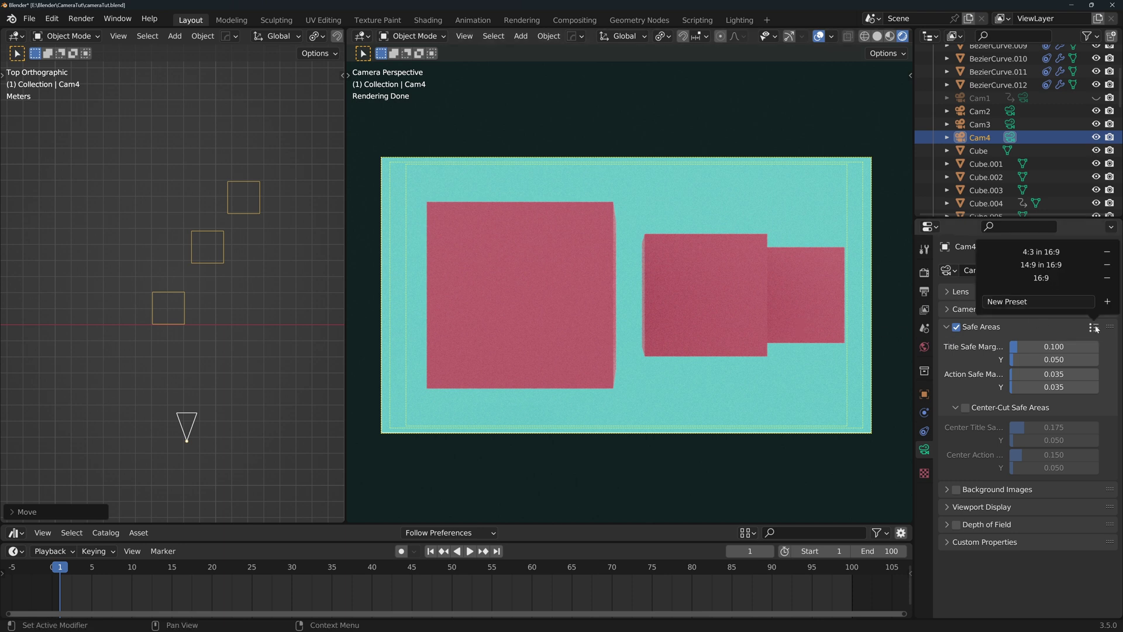
left_click(1057, 279)
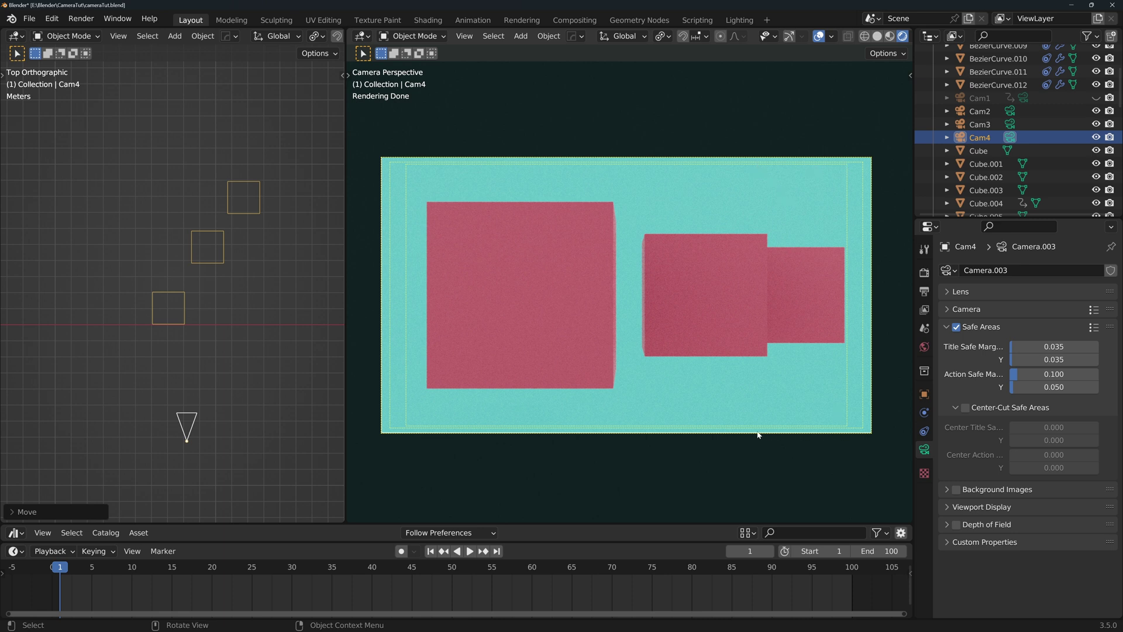
left_click(966, 407)
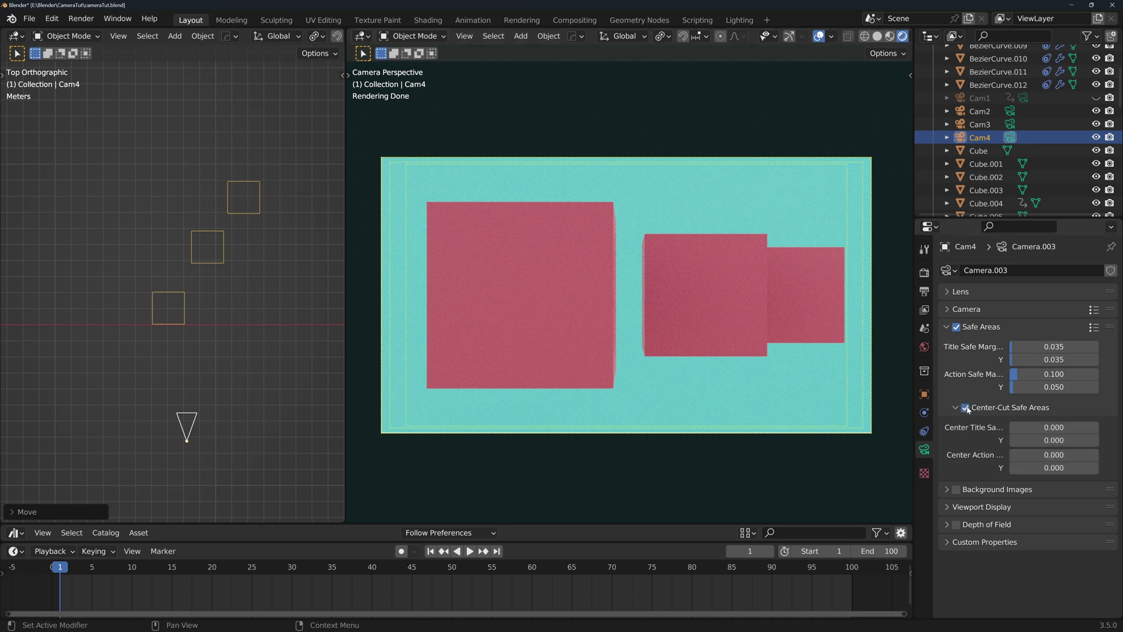
left_click_drag(1027, 428, 1079, 427)
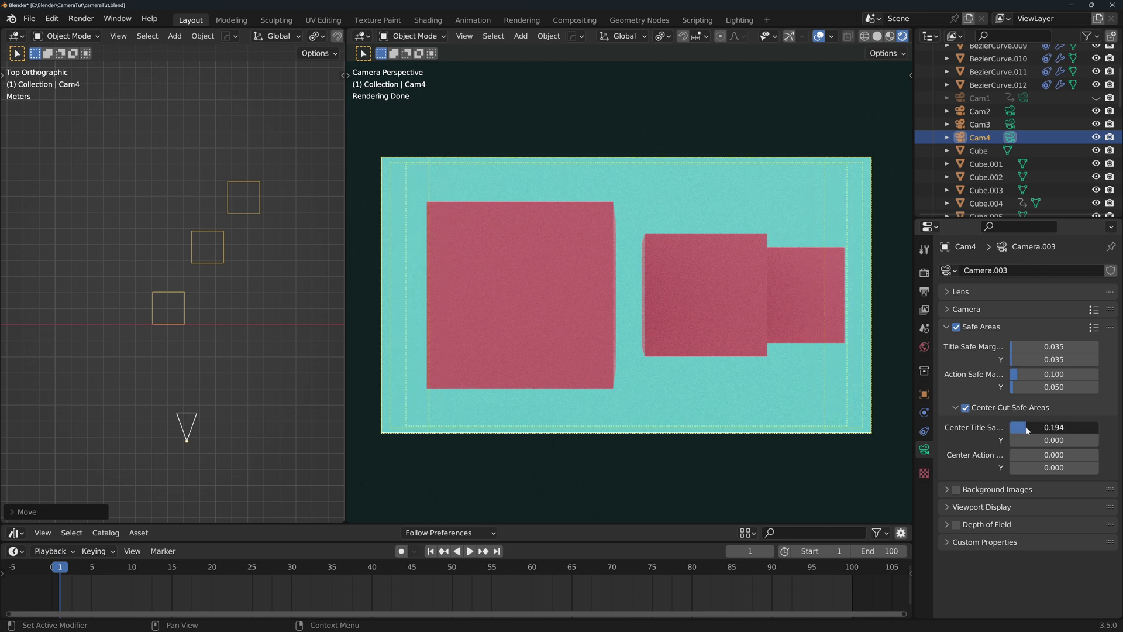
mouse_move(1029, 454)
left_mouse_down()
mouse_move(1088, 455)
mouse_move(1080, 441)
left_mouse_up()
left_click_drag(1018, 467, 1041, 468)
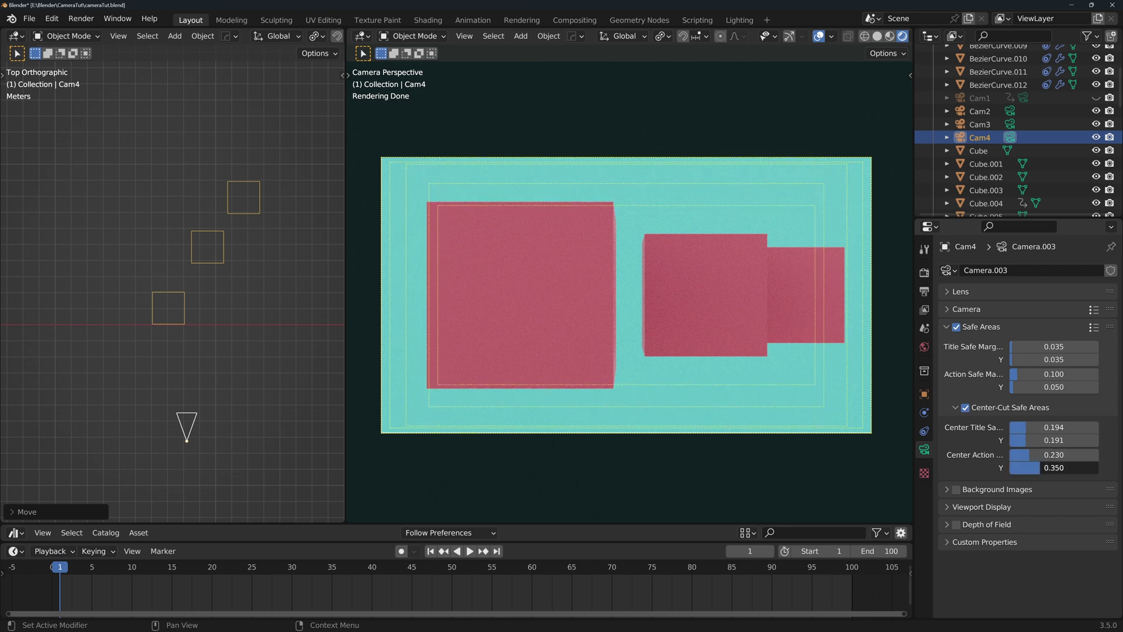
- Add kirby5.png as Cam4's background image
left_click(947, 327)
left_click(947, 344)
left_click(1022, 364)
left_click(1027, 422)
left_click(802, 497)
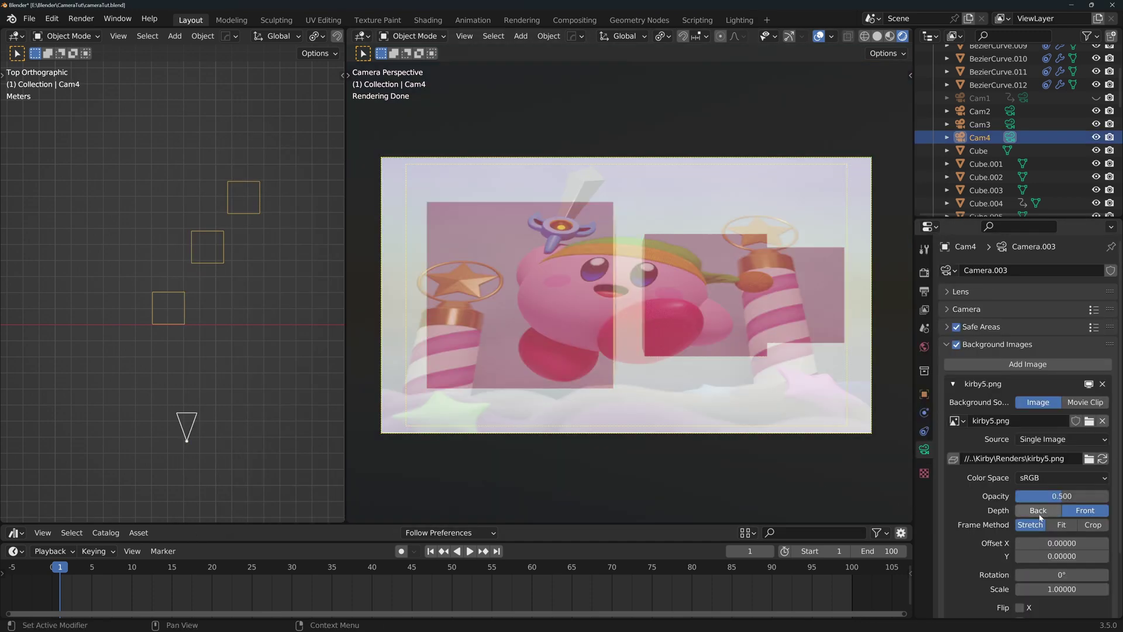
- Put the background image at Depth Back, 0.68 opacity, Crop fit, with adjusted offset and flip
left_click(1040, 512)
left_click_drag(1054, 497, 1076, 497)
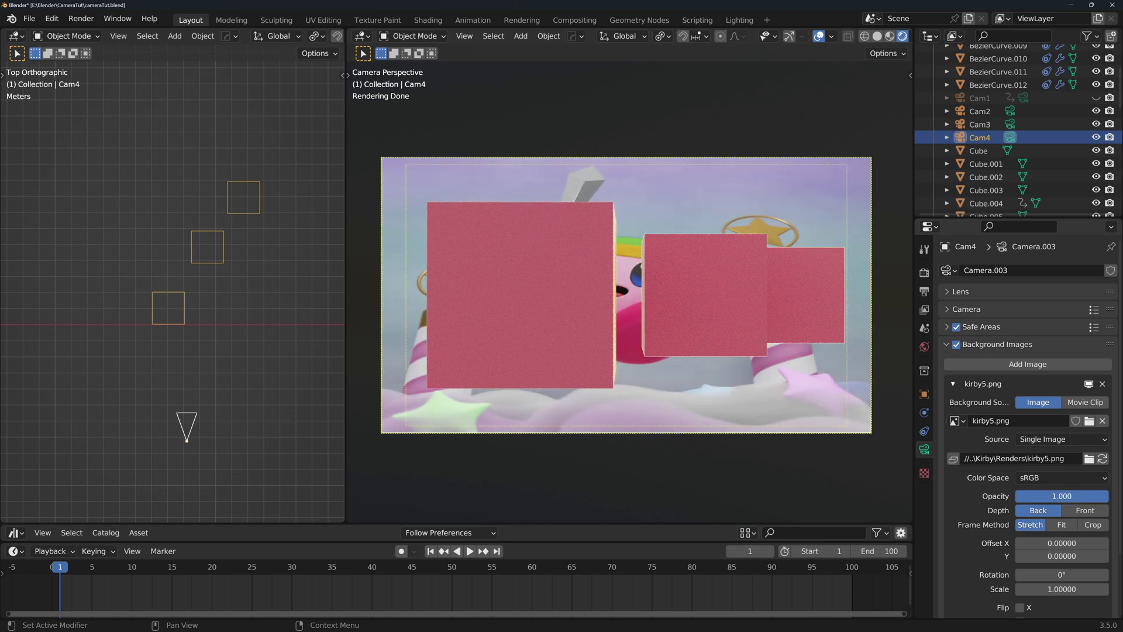
left_click(1062, 525)
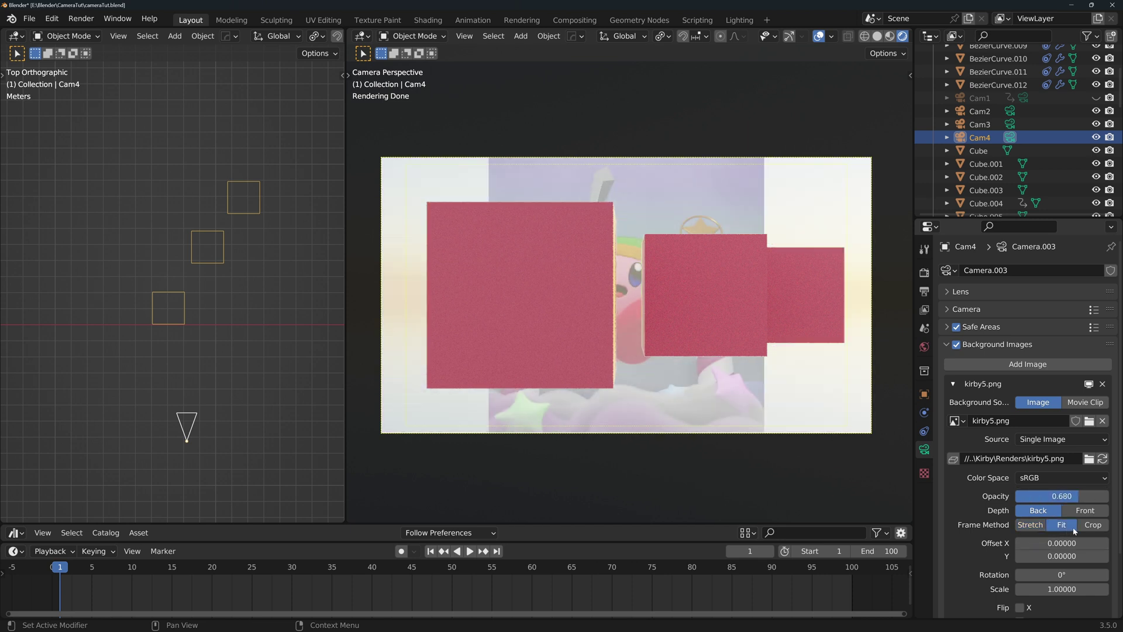
mouse_move(1062, 544)
left_mouse_down()
mouse_move(1058, 575)
mouse_move(1070, 589)
left_mouse_up()
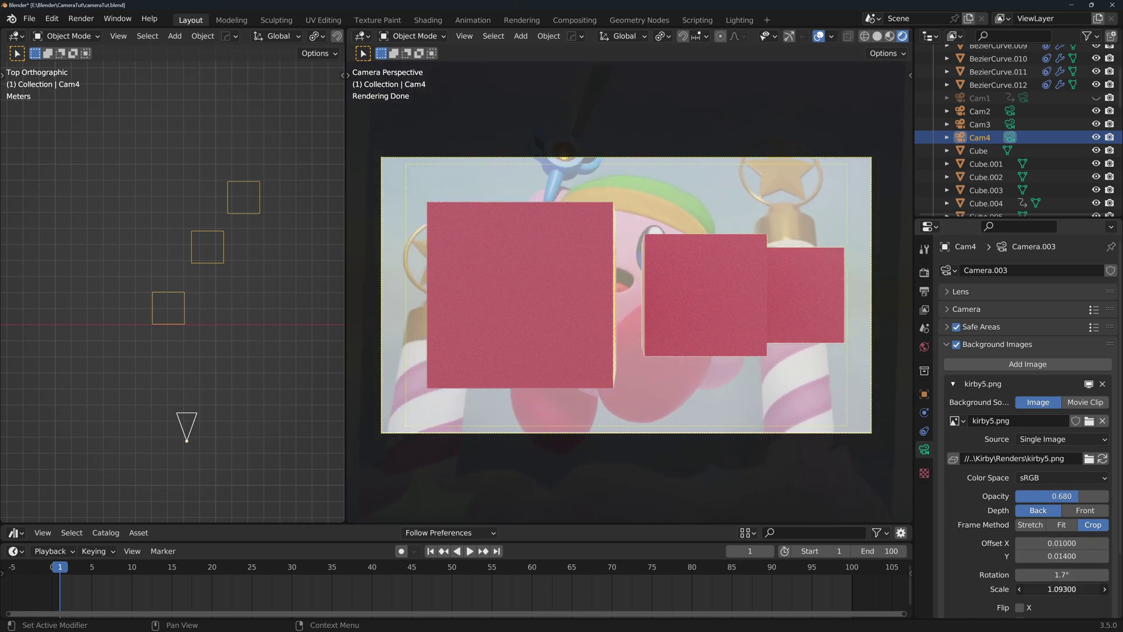
scroll(1037, 531, "down", 3)
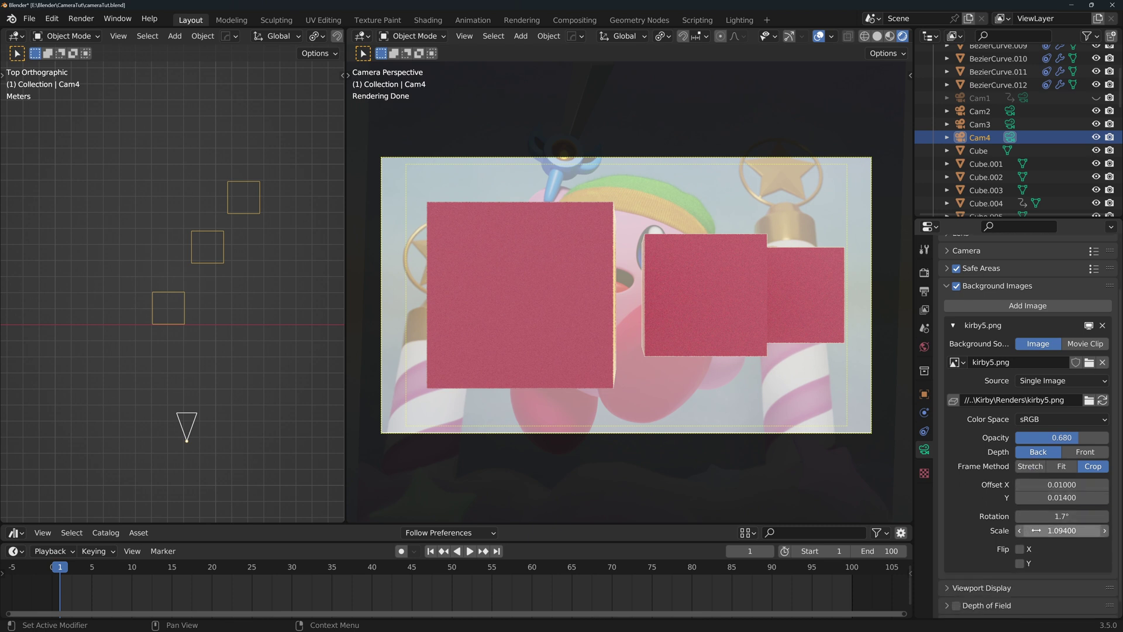
left_click(1020, 563)
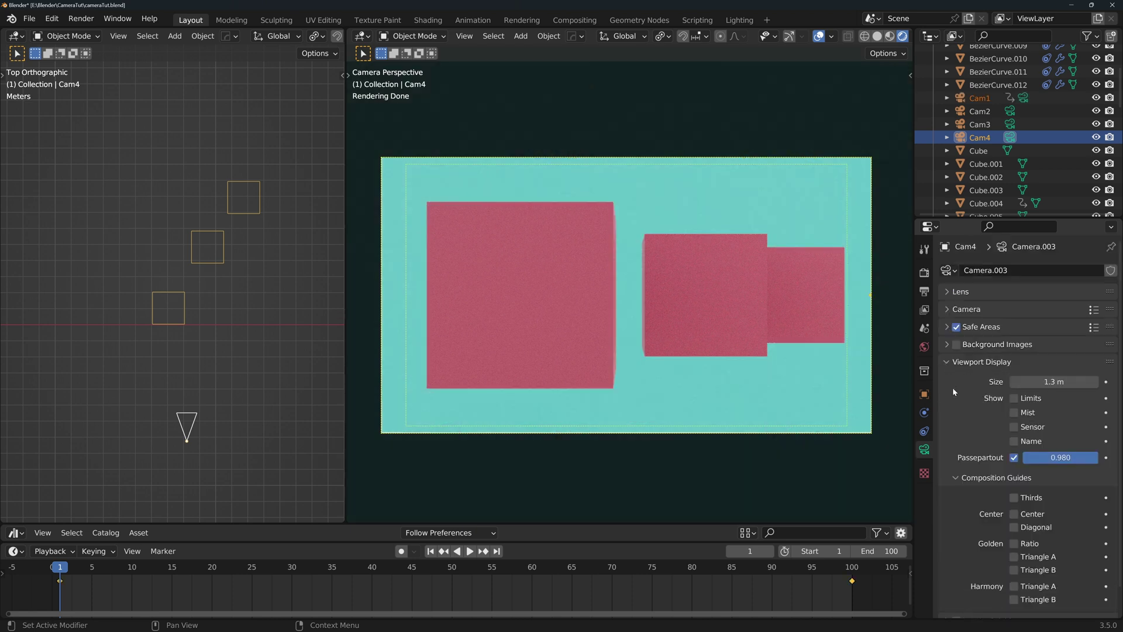
scroll(955, 395, "down", 1)
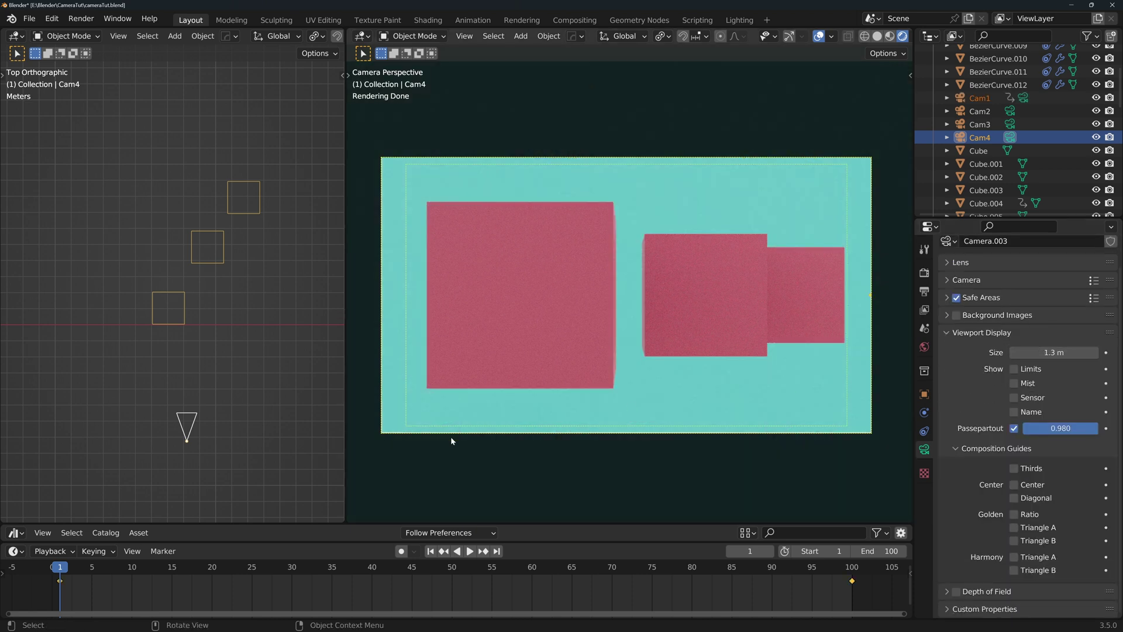
- Draw Cam4 at 3.4 m with limits shown, clipping from 5.33 m to 39.9 m
mouse_move(1053, 352)
left_mouse_down()
mouse_move(1115, 352)
mouse_move(1054, 352)
left_mouse_up()
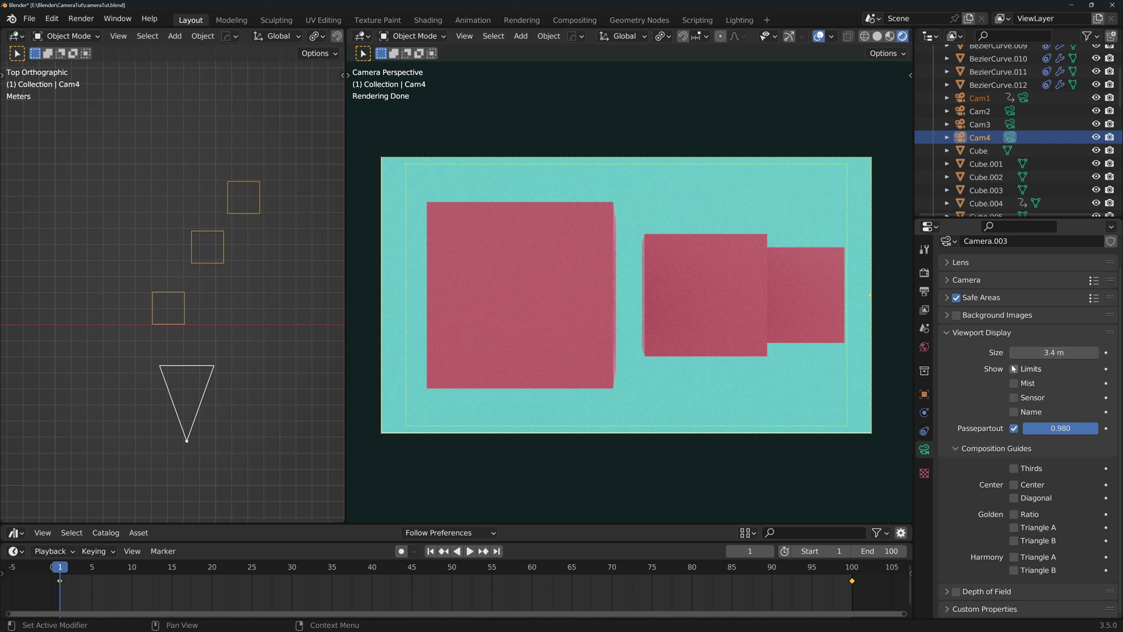
left_click(1014, 369)
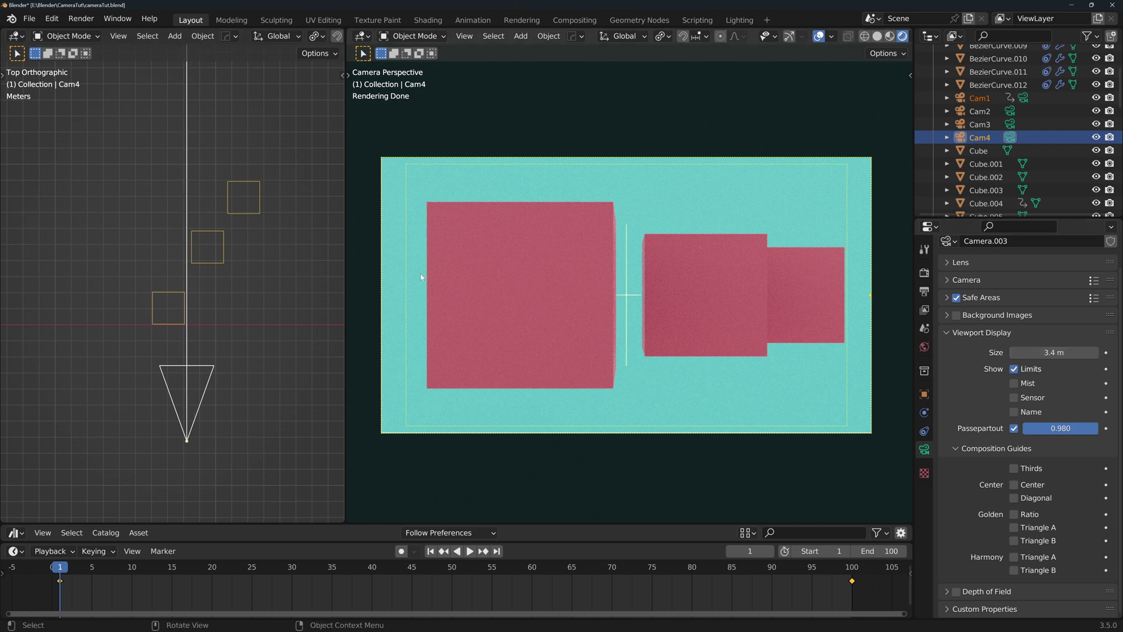
left_click(946, 262)
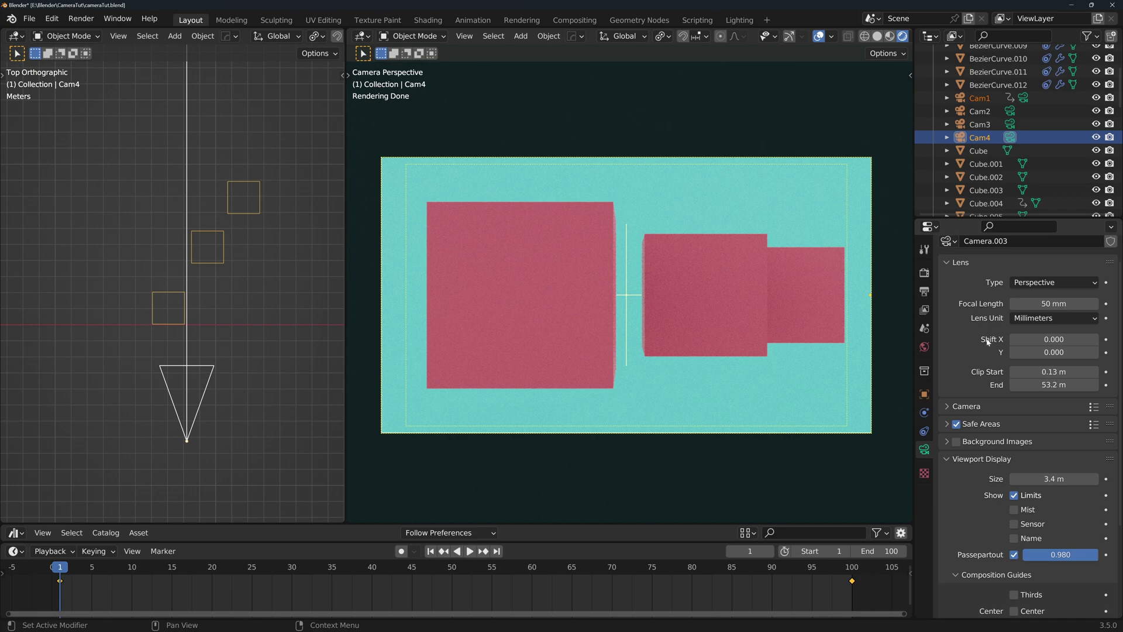
mouse_move(1054, 371)
left_mouse_down()
mouse_move(1088, 371)
mouse_move(1027, 371)
left_mouse_up()
mouse_move(666, 281)
middle_mouse_down()
mouse_move(708, 261)
mouse_move(684, 268)
middle_mouse_up()
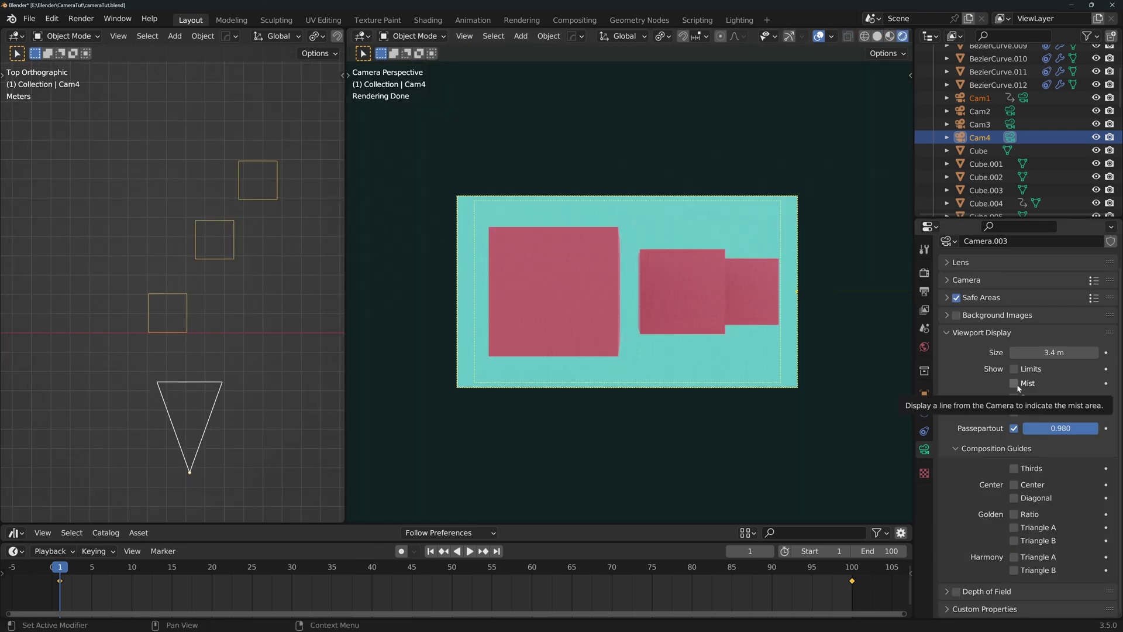
- Show mist, enable the Mist pass with start 5.7 m and depth 12 m, then open Compositing
left_click(1015, 384)
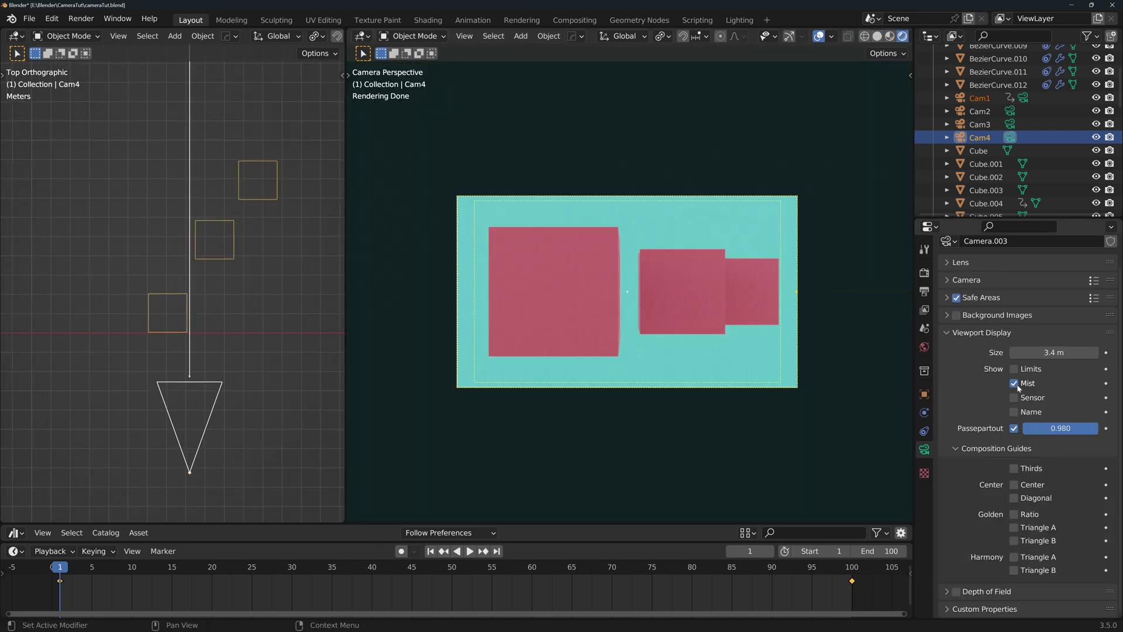
left_click(925, 310)
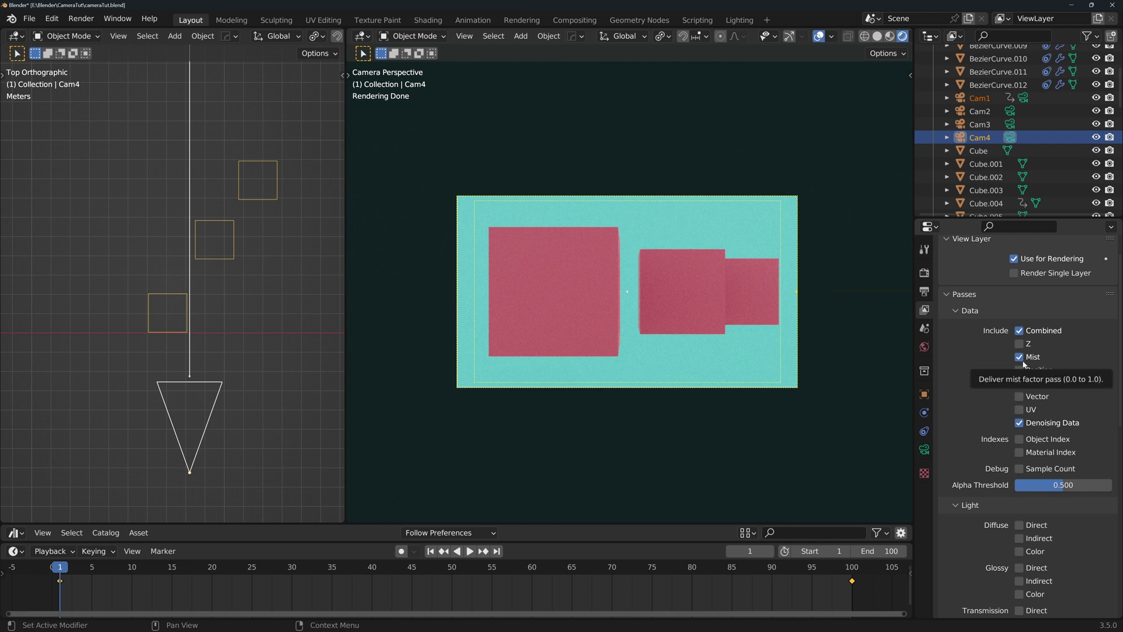
left_click(924, 347)
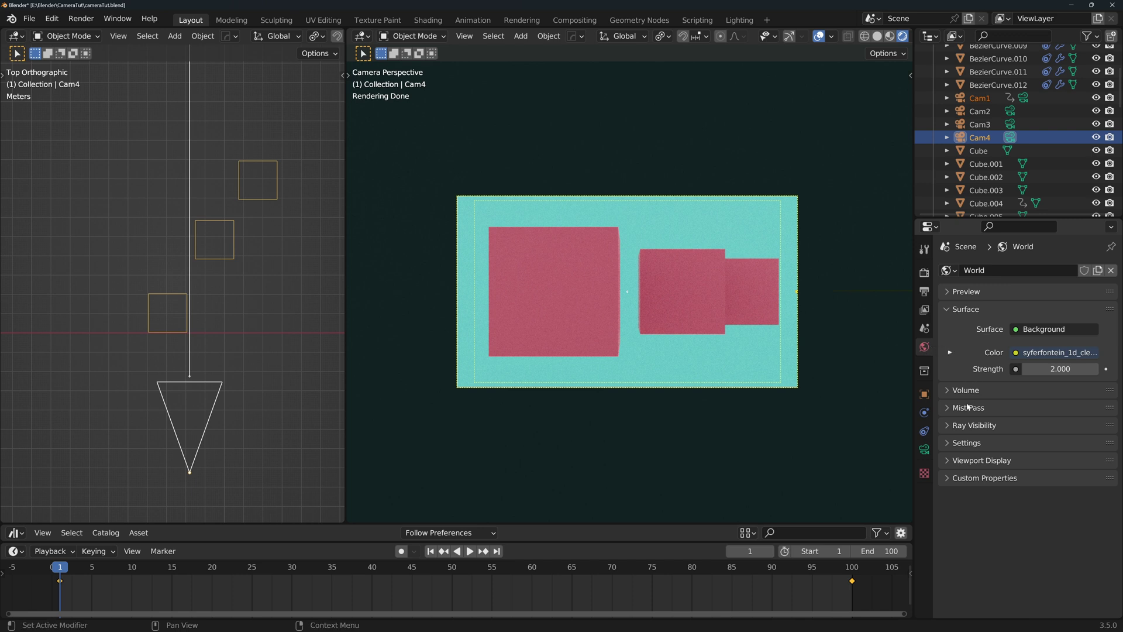
left_click(944, 408)
double_click(1053, 427)
type("5.7")
key("Tab")
type("12")
key("Return")
left_click(574, 20)
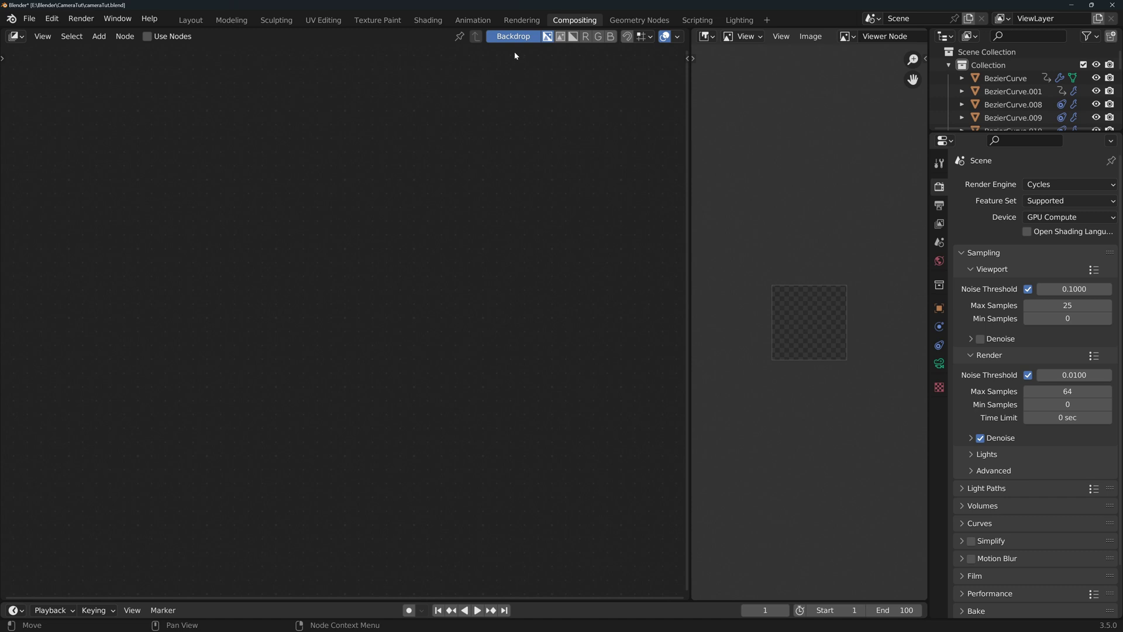
- Enable Use Nodes and attach a Viewer node to the Render Layers Mist output
left_click(147, 36)
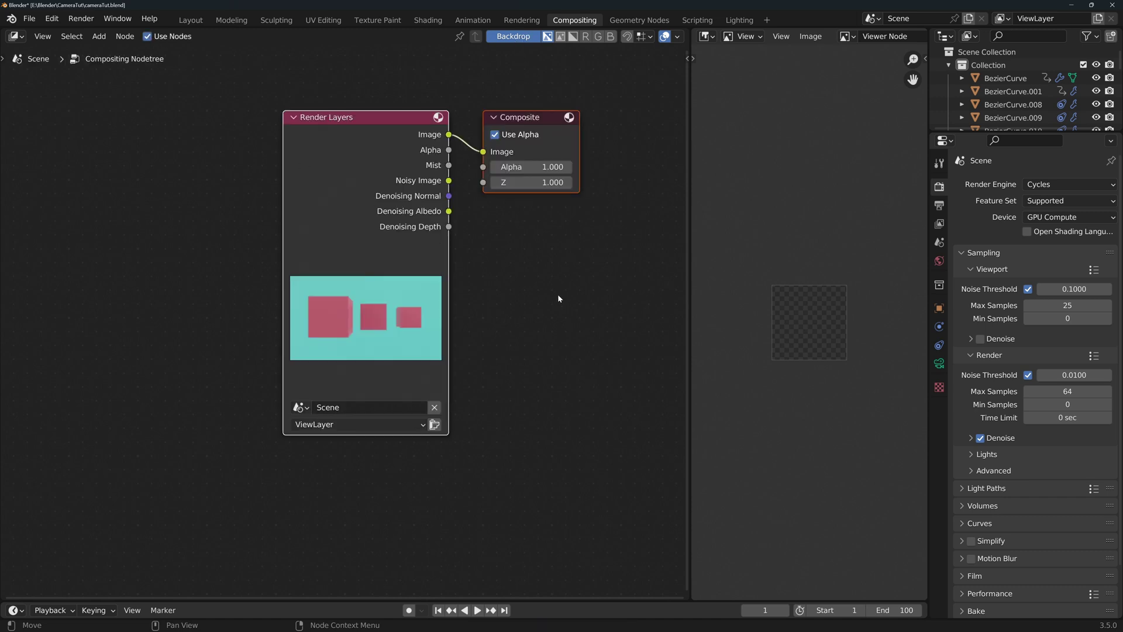
left_click_drag(449, 165, 514, 254)
type("vi")
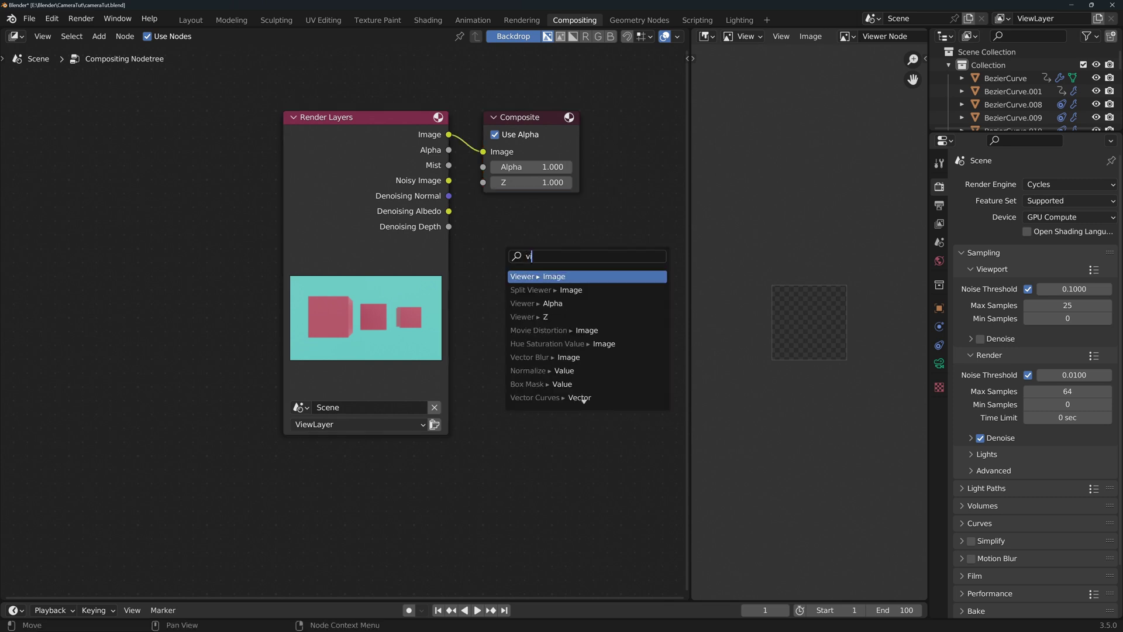
type("ewer")
key("Return")
left_click(527, 256)
scroll(527, 256, "down", 2)
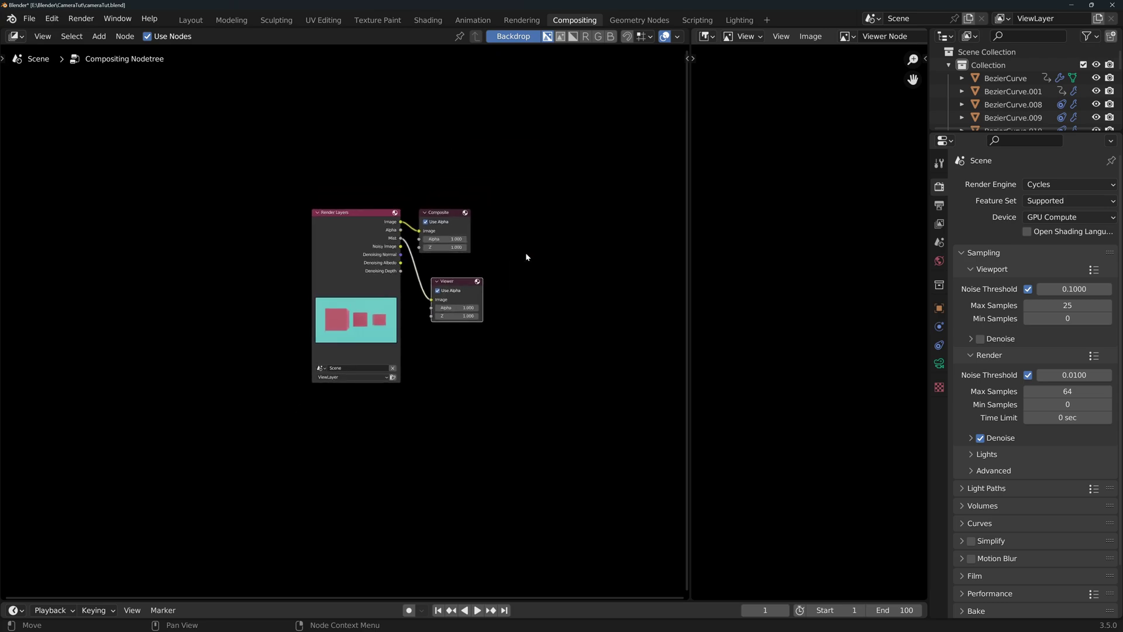
- Render the current frame, close the render window, and widen the image viewer
left_click(81, 17)
left_click(88, 67)
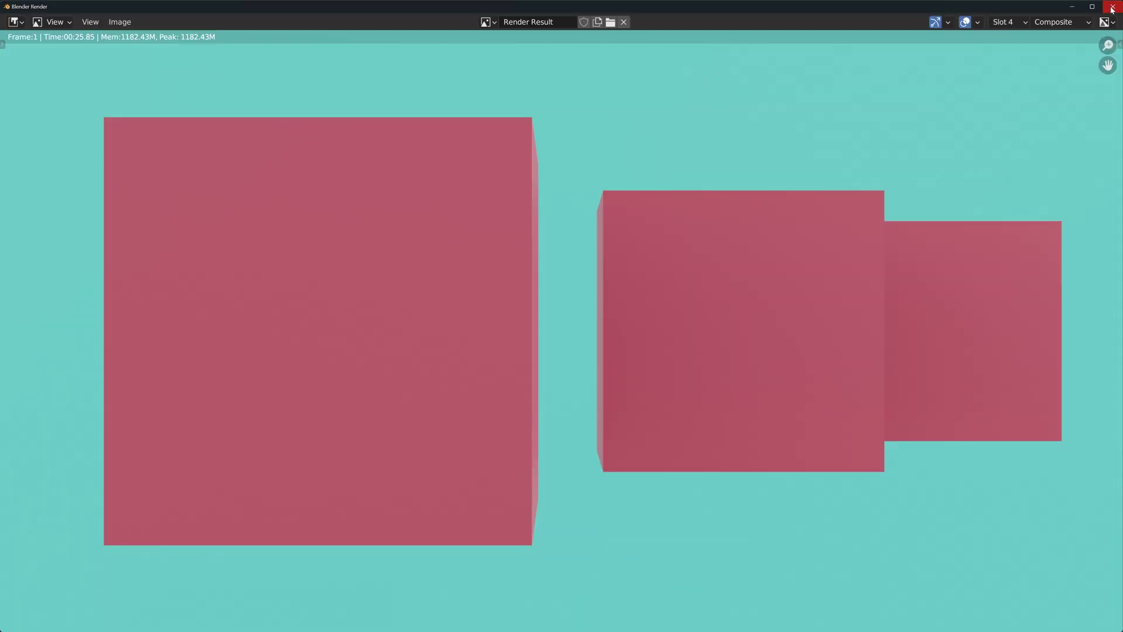
left_click(1112, 8)
left_click_drag(688, 351, 598, 351)
- Add a Mix node set to Screen and connect Mist to its second input
key("shift+a")
type("mix")
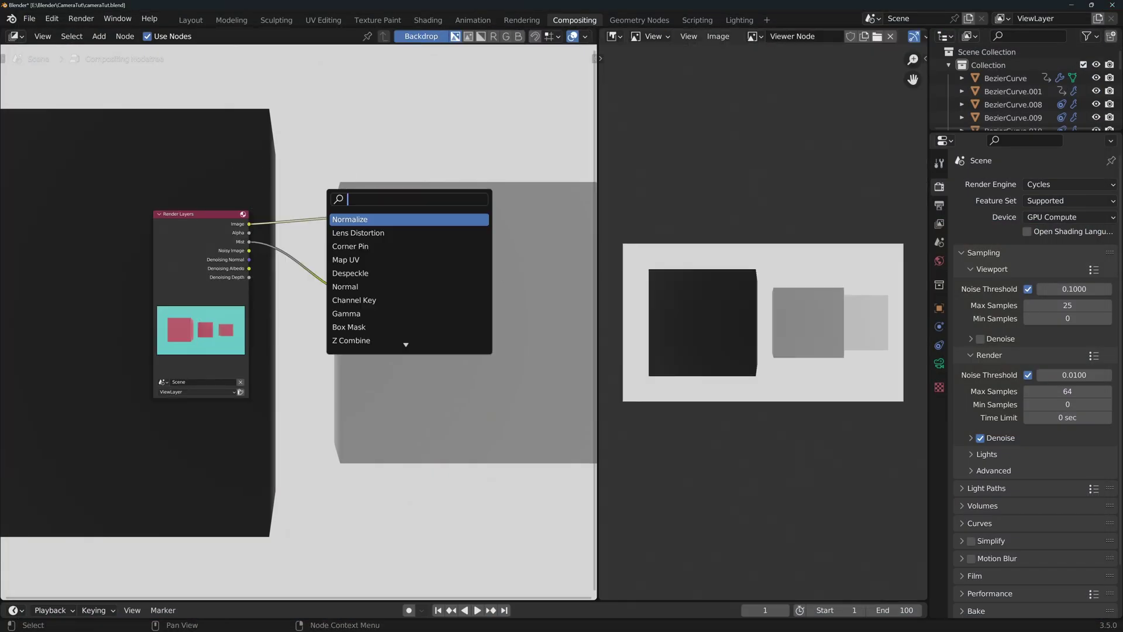
key("Return")
left_click(303, 131)
left_click(299, 148)
left_click(291, 209)
left_click_drag(303, 128, 312, 182)
left_click_drag(249, 241, 286, 239)
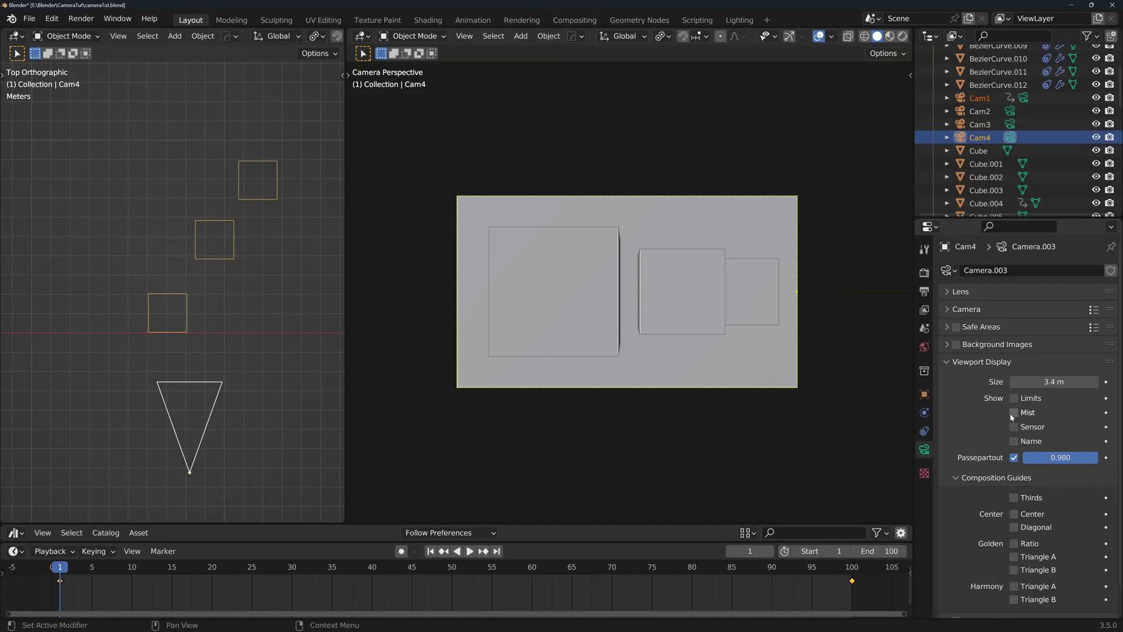
- Toggle Cam4's Sensor and Name displays, and lower Passepartout darkness to 0.859
left_click(1014, 427)
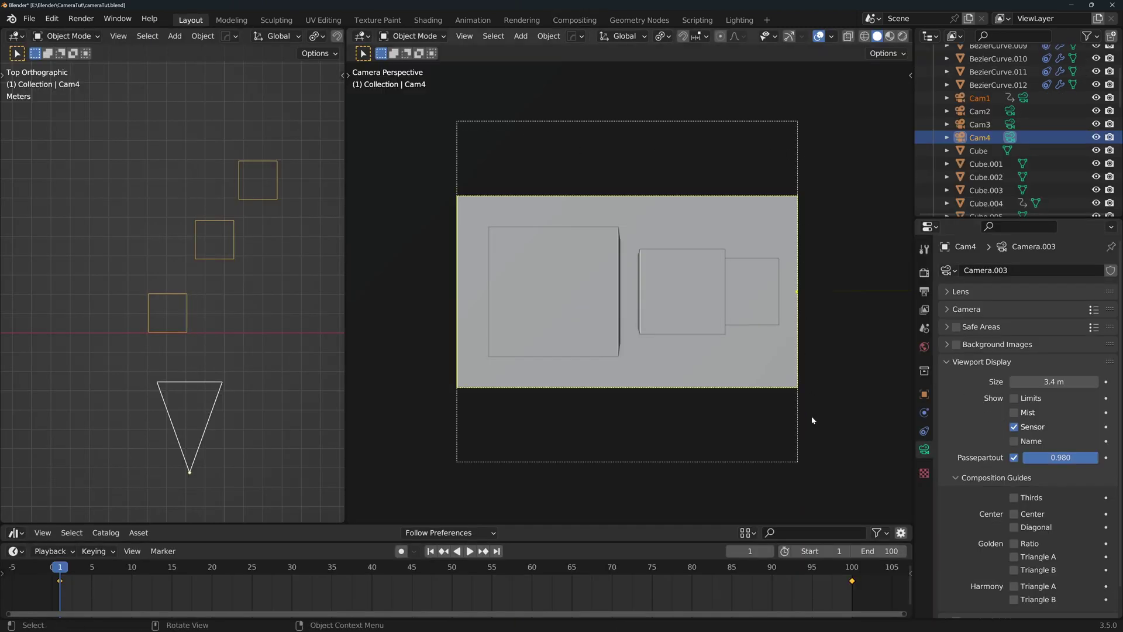
left_click(1015, 426)
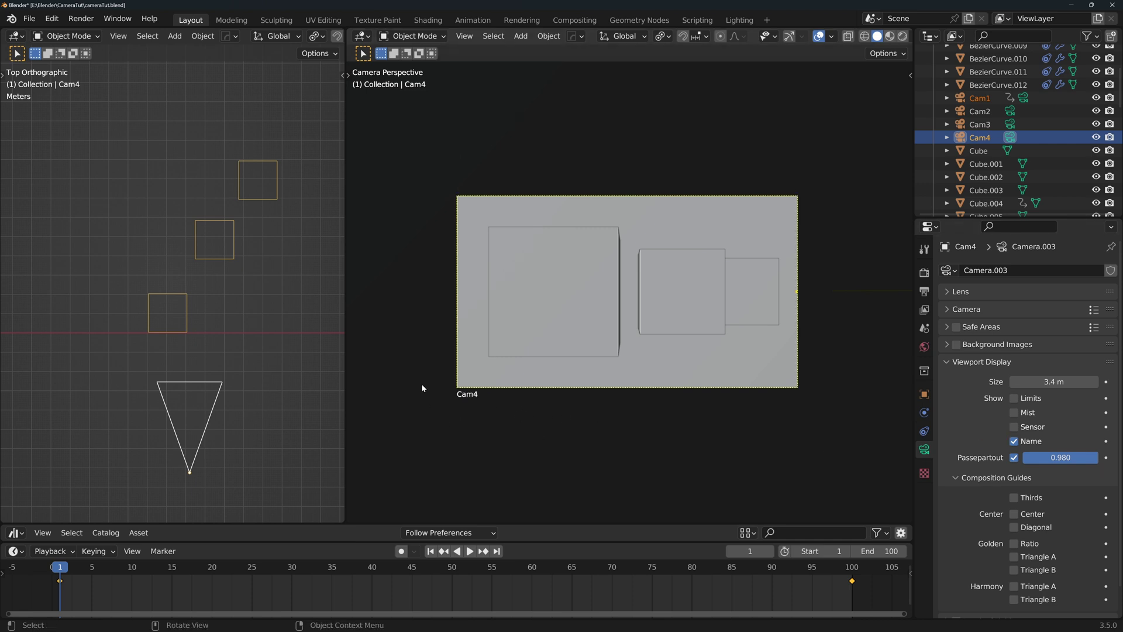
left_click(1014, 440)
left_click(1015, 457)
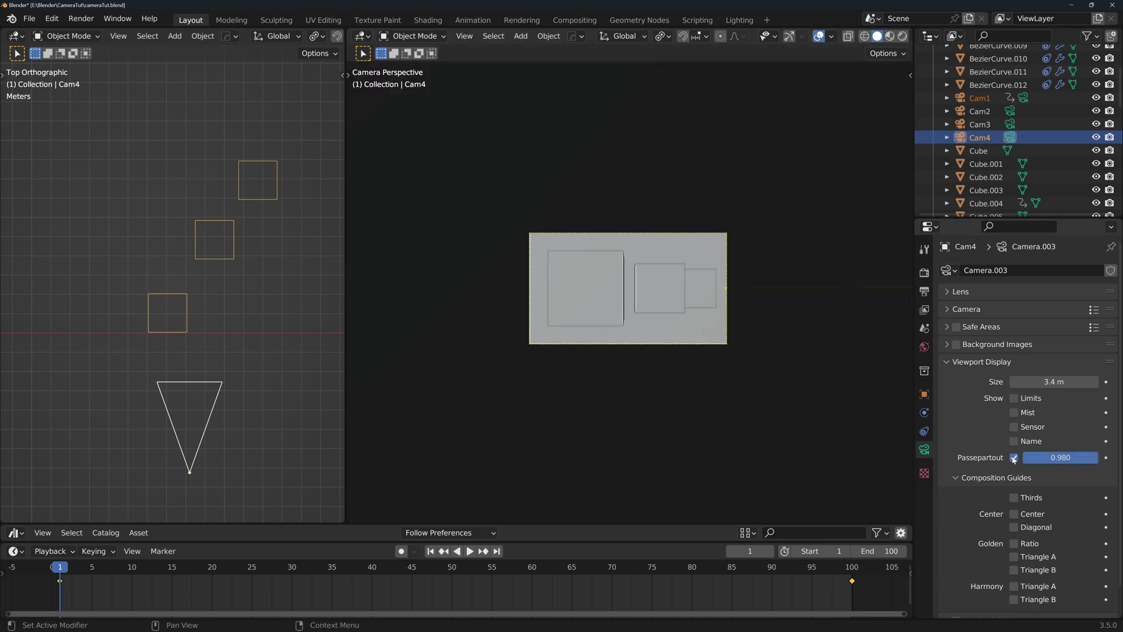
left_click_drag(1097, 456, 1092, 459)
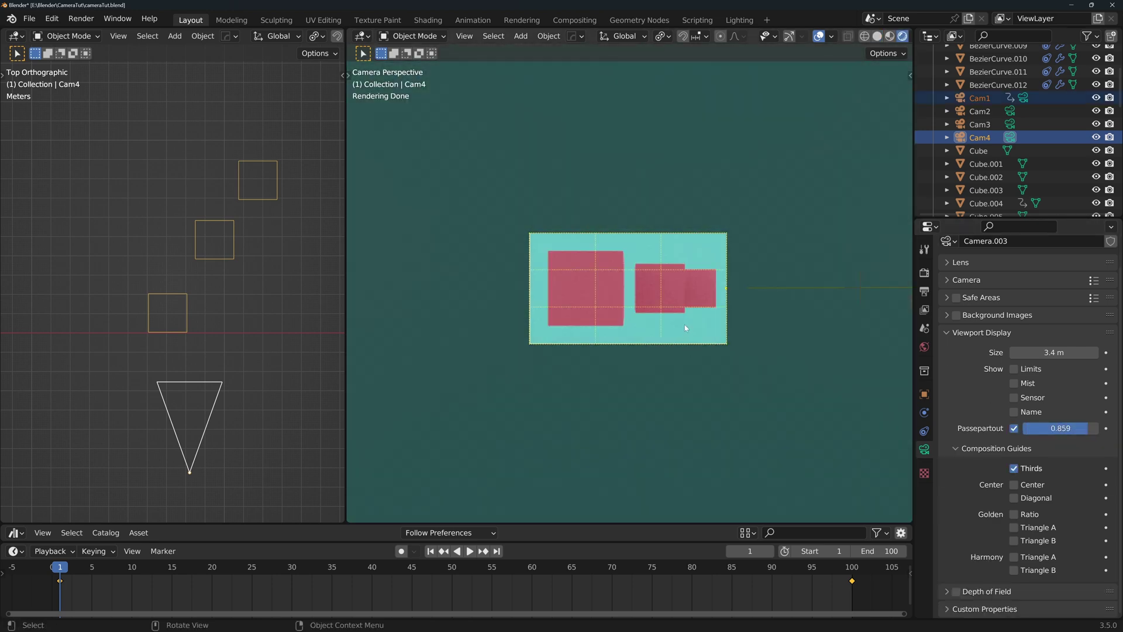
scroll(692, 326, "up", 3)
scroll(692, 325, "up", 2)
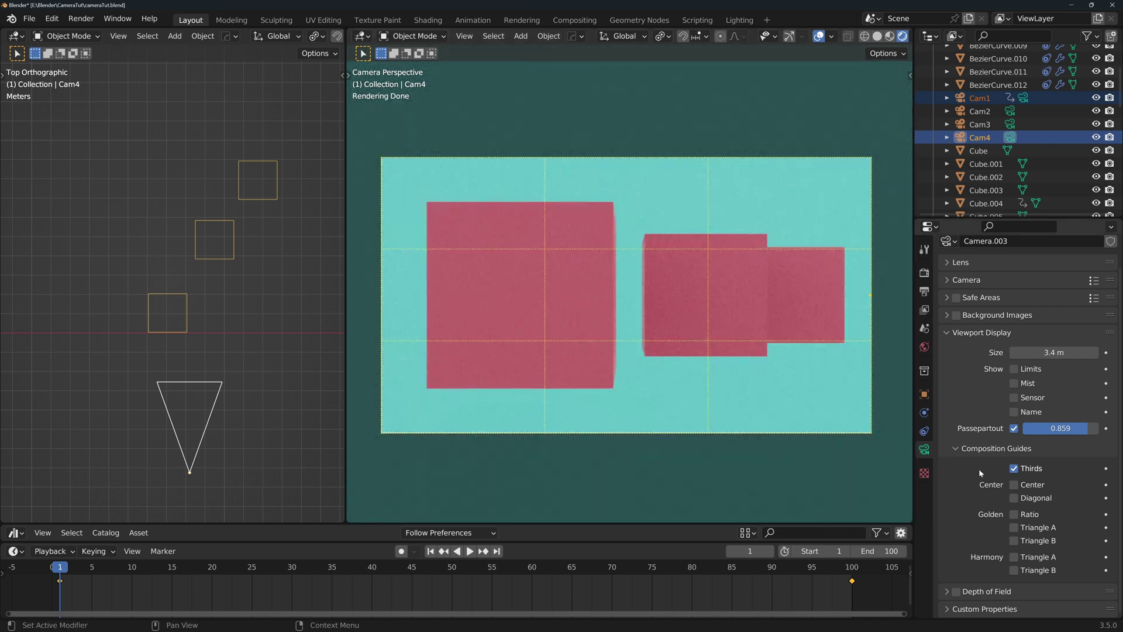
- Turn off the Thirds guide and preview the Golden and Harmony triangle guides
left_click(1014, 467)
left_click(1014, 514)
left_click(1015, 527)
left_click(1015, 556)
left_click(1014, 556)
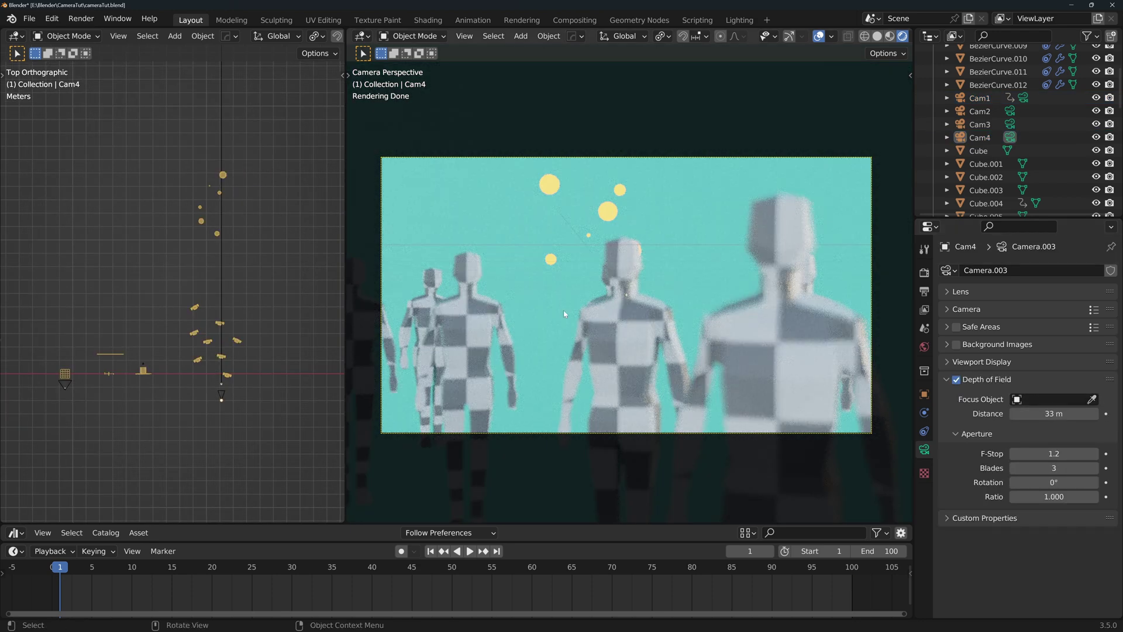
- Try the Focus Object eyedropper on a plane and a human figure, then clear it
left_click(1092, 400)
left_click(747, 238)
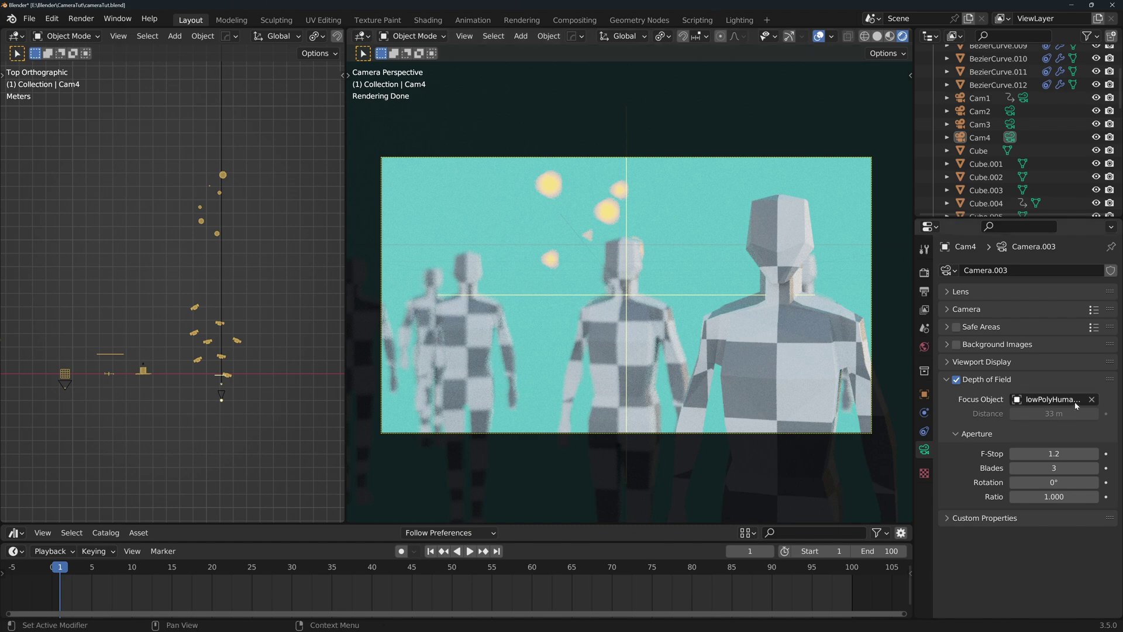
left_click(1093, 401)
left_click(454, 259)
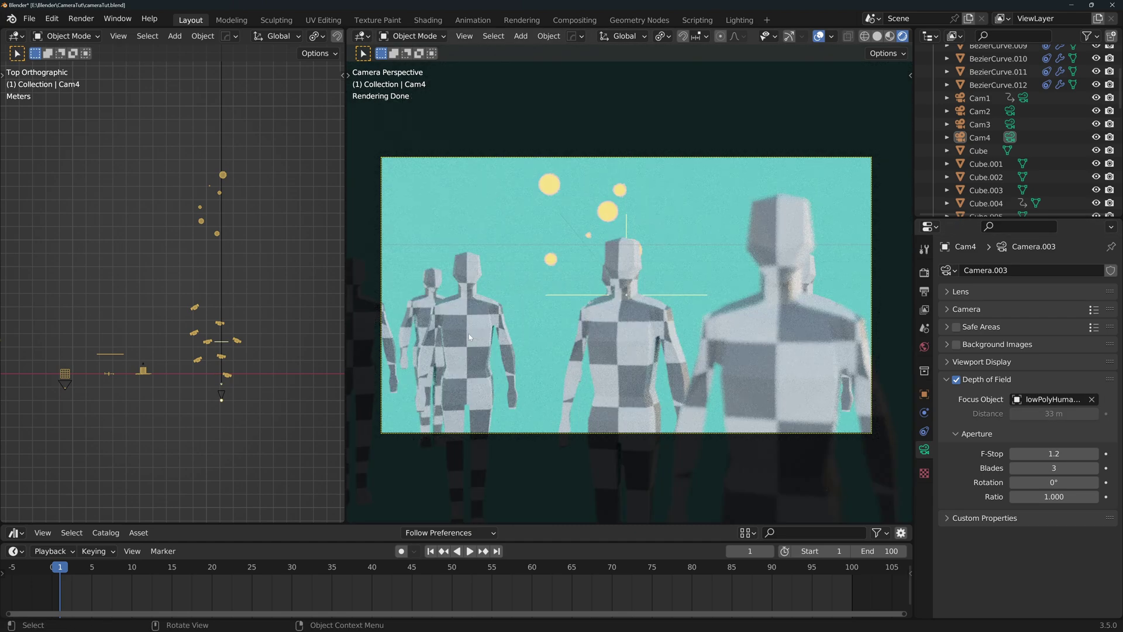
left_click(1092, 400)
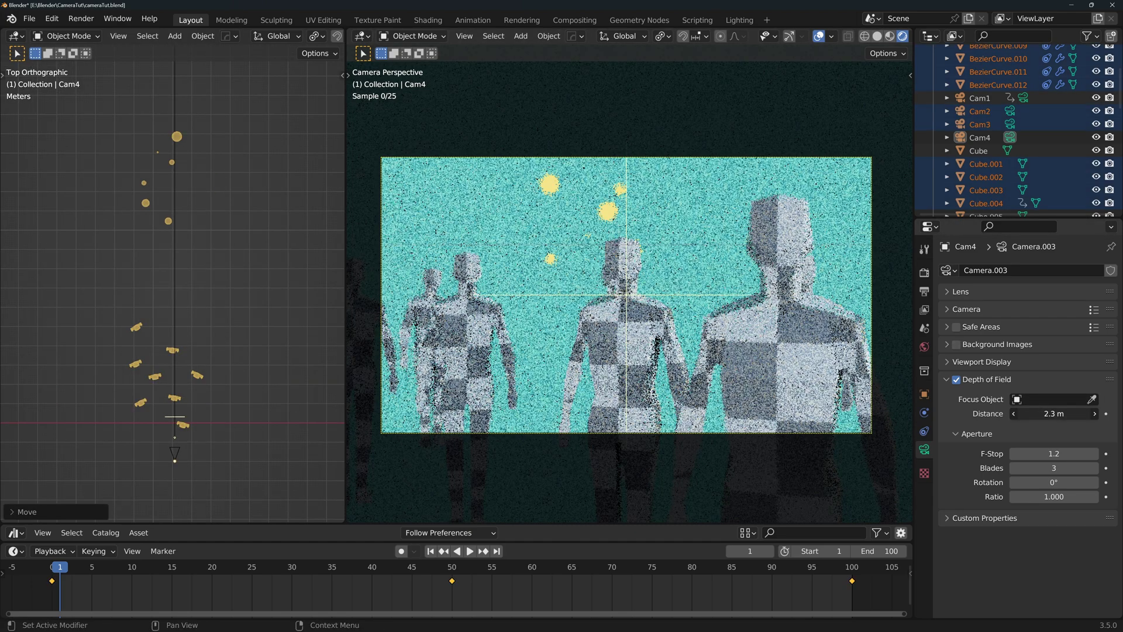
- Add an empty, move it among the figures, and set Empty.001 as Cam4's focus object
key("shift+a")
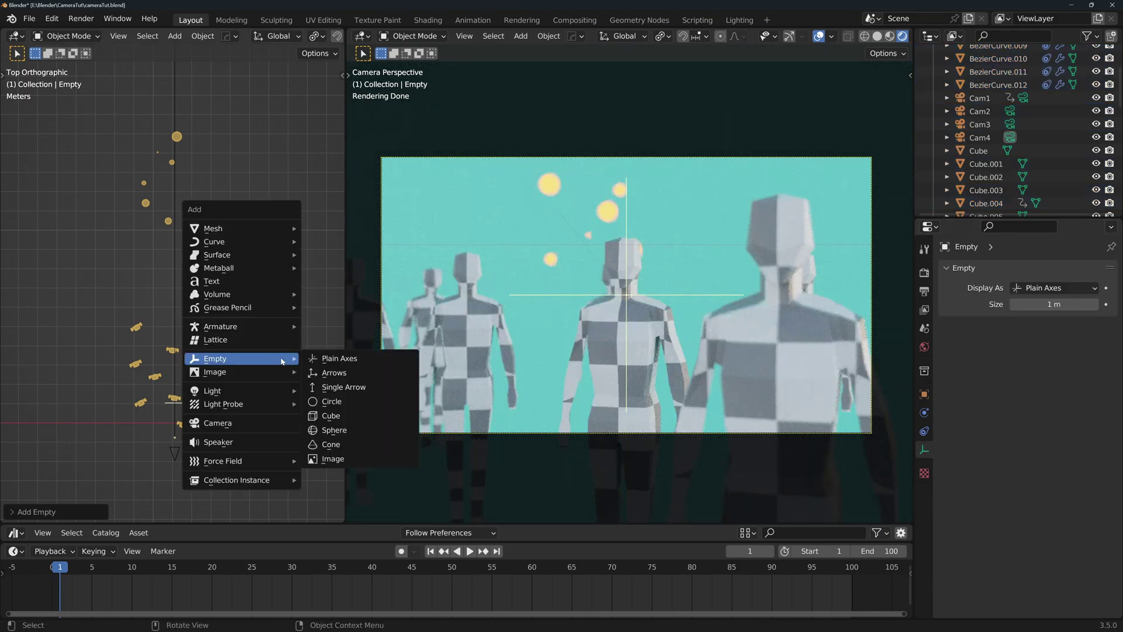
left_click(343, 356)
key("g")
left_click(205, 326)
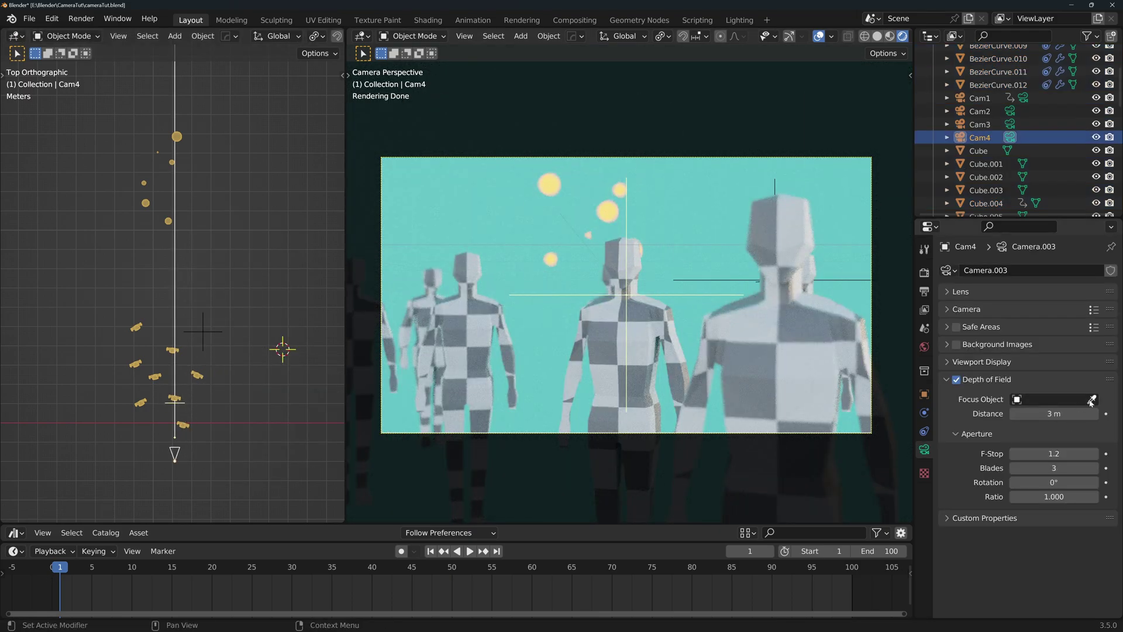
left_click(204, 335)
key("g")
left_click(227, 424)
left_click(174, 424)
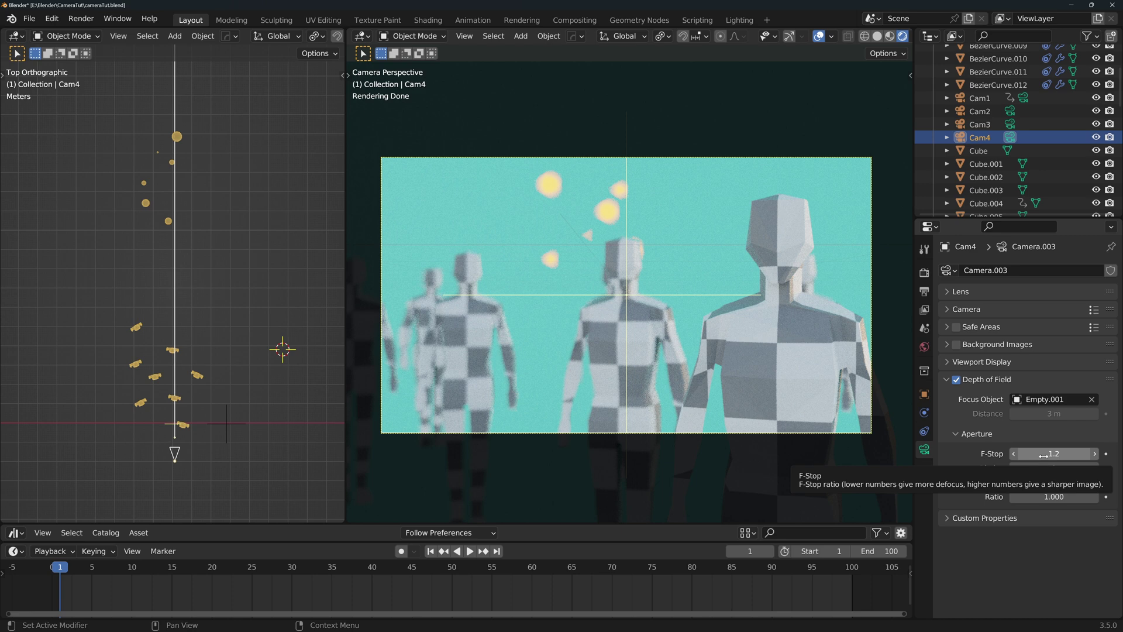
- Switch Cam4's F-Stop between 16 and 1.2 twice, ending at 1.2
left_click(1043, 455)
type("16")
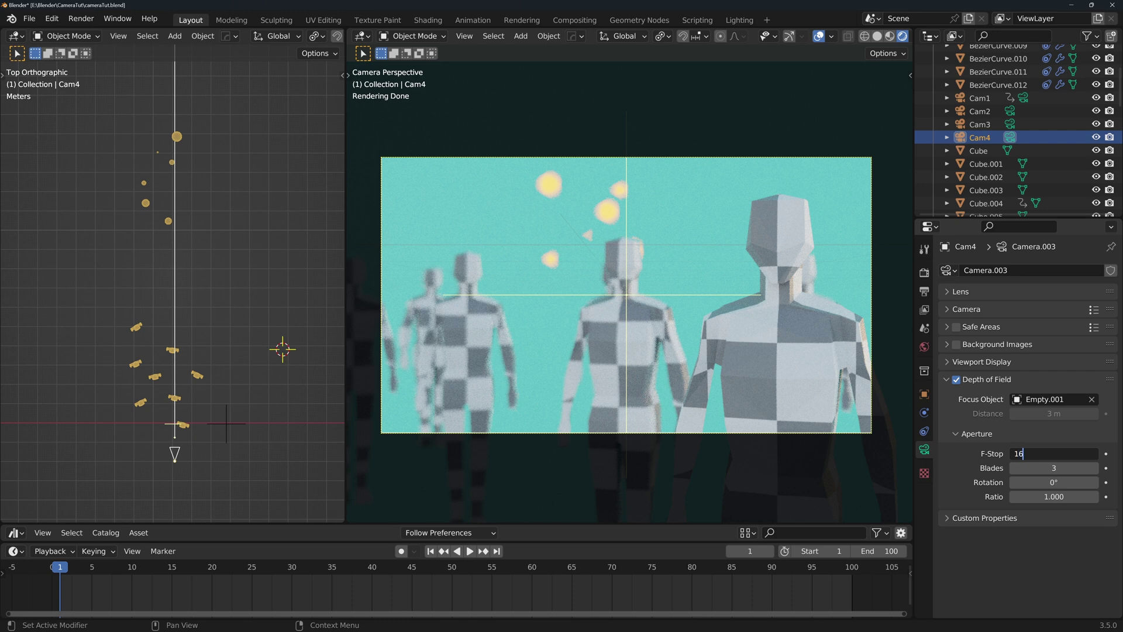
key("Return")
left_click(1078, 453)
type("1.2")
key("Return")
left_click(1079, 453)
type("16")
key("Return")
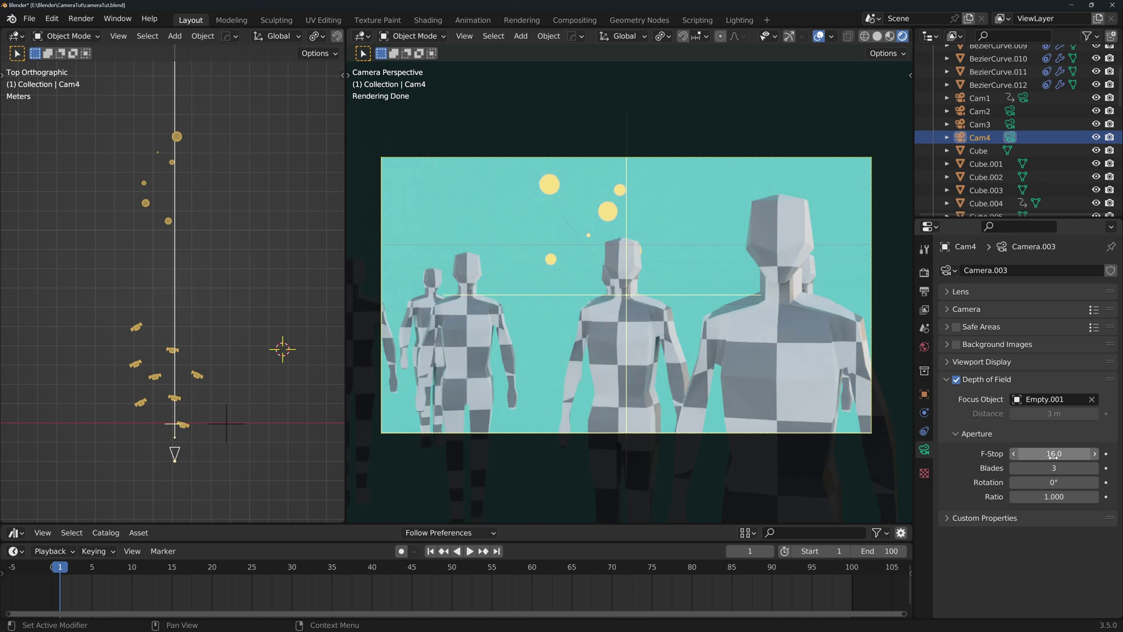
left_click(1053, 454)
type("1.2")
key("Return")
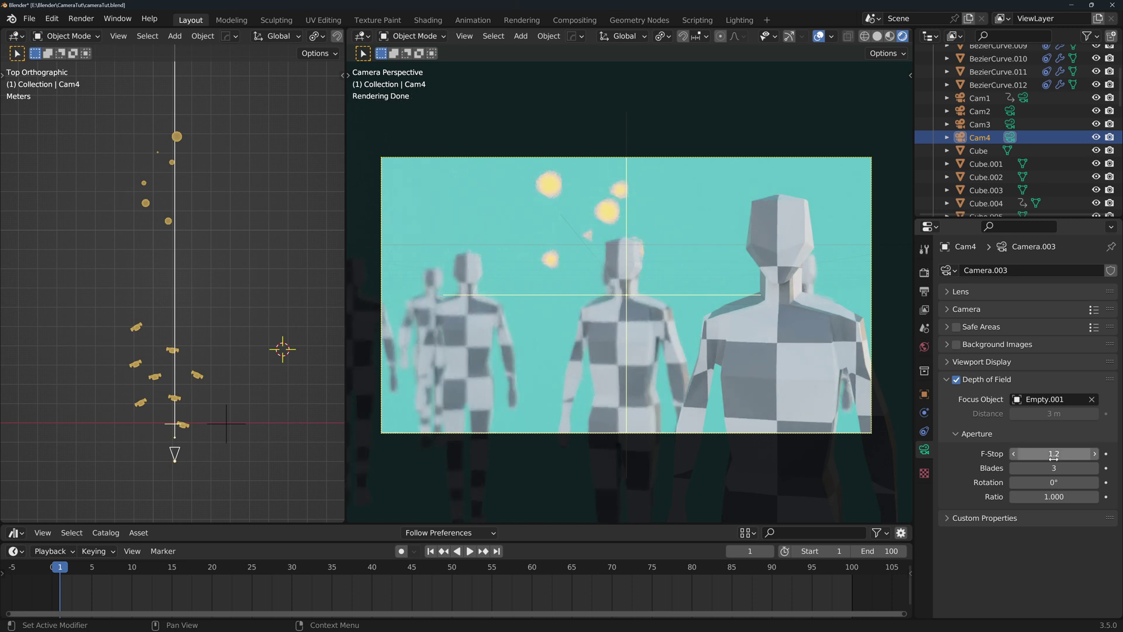
- Set the aperture blade count to 5, then to 9
left_click(1054, 467)
type("5")
key("Return")
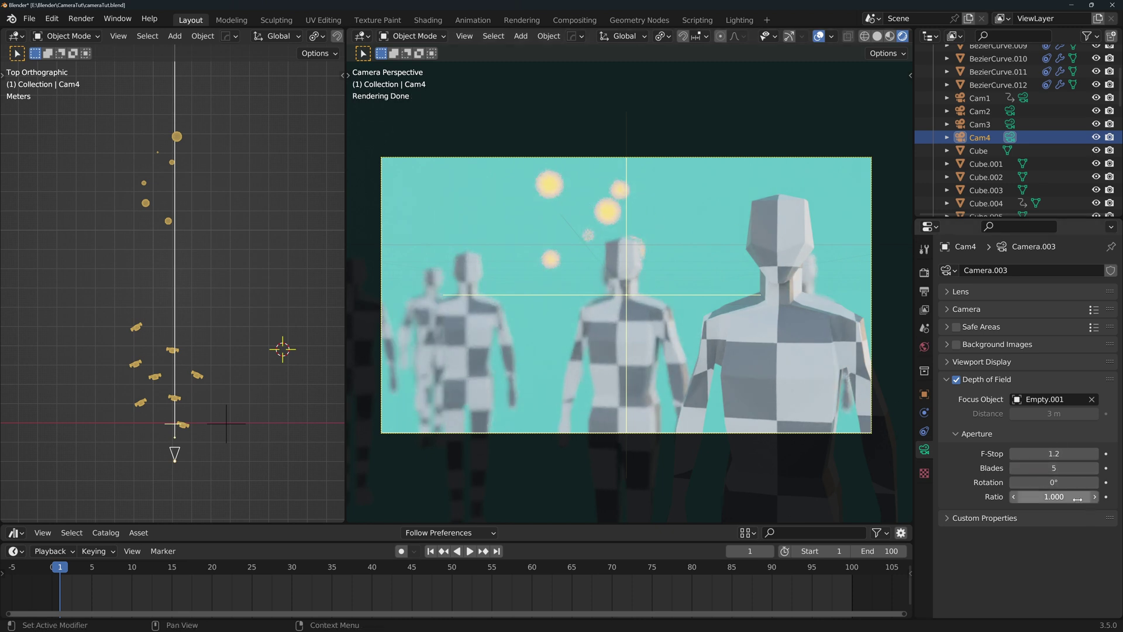
left_click(1054, 467)
type("9")
key("Return")
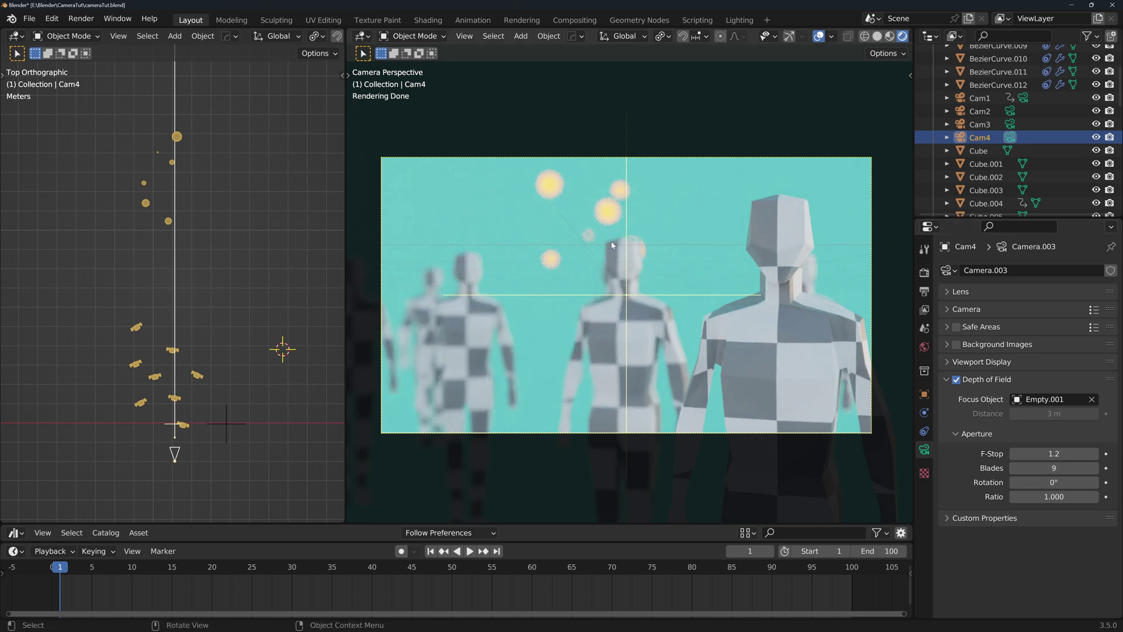